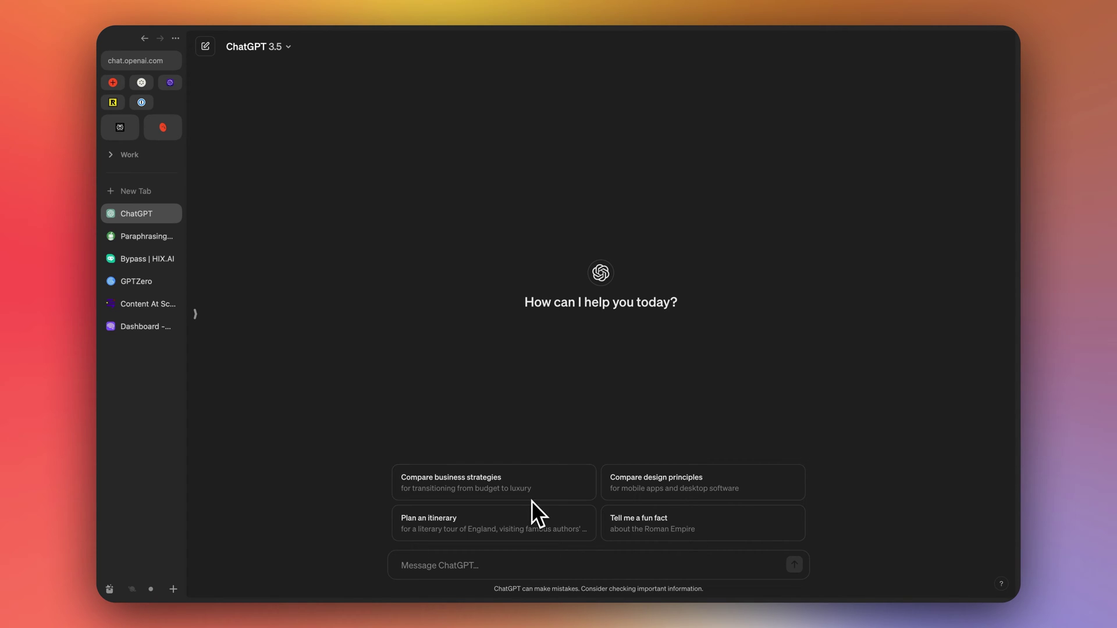
# Ask ChatGPT for a 750-word SEO-optimized article on Lion's Mane Mushroom benefits and risks.
pyautogui.click(506, 564)
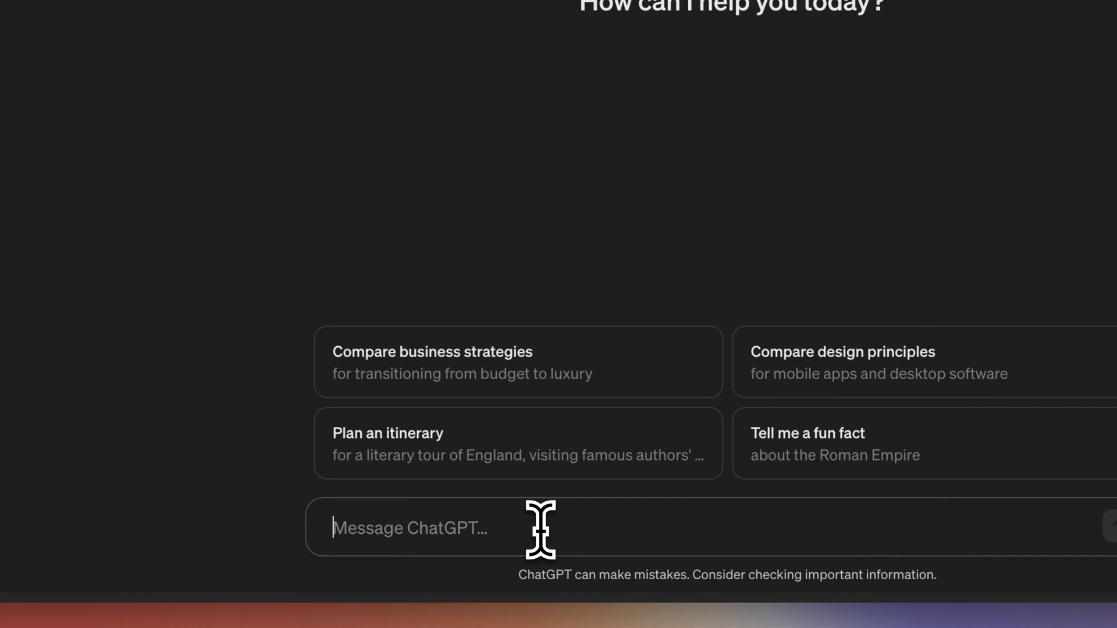
pyautogui.write("Write a 750 word article about Llion's")
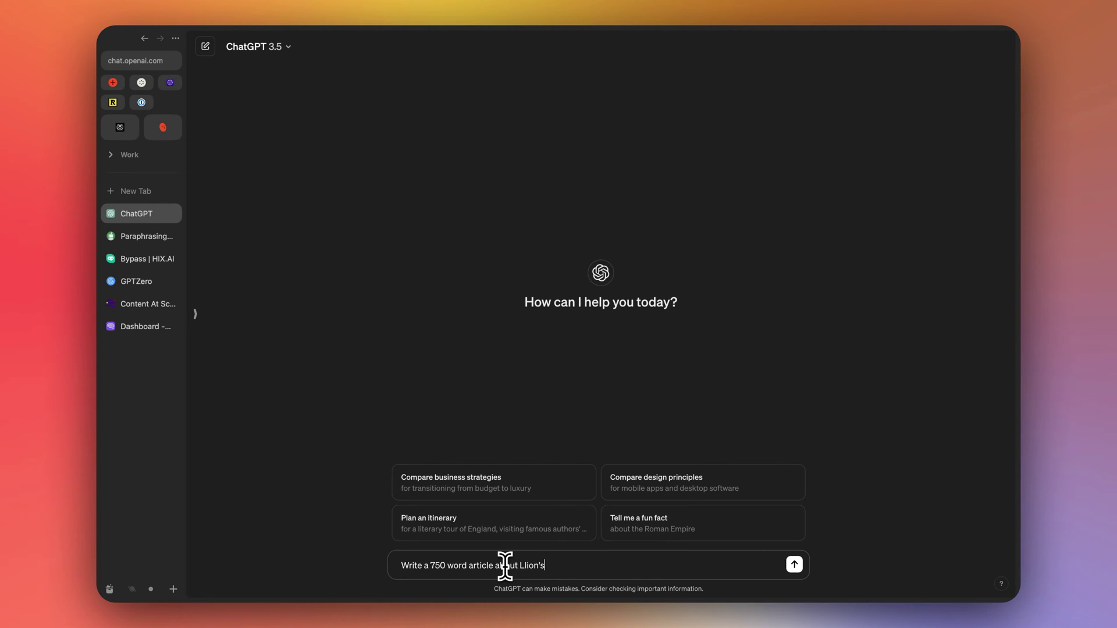
pyautogui.write('Mane Mushroom. The benefits and risks. Seo optimized')
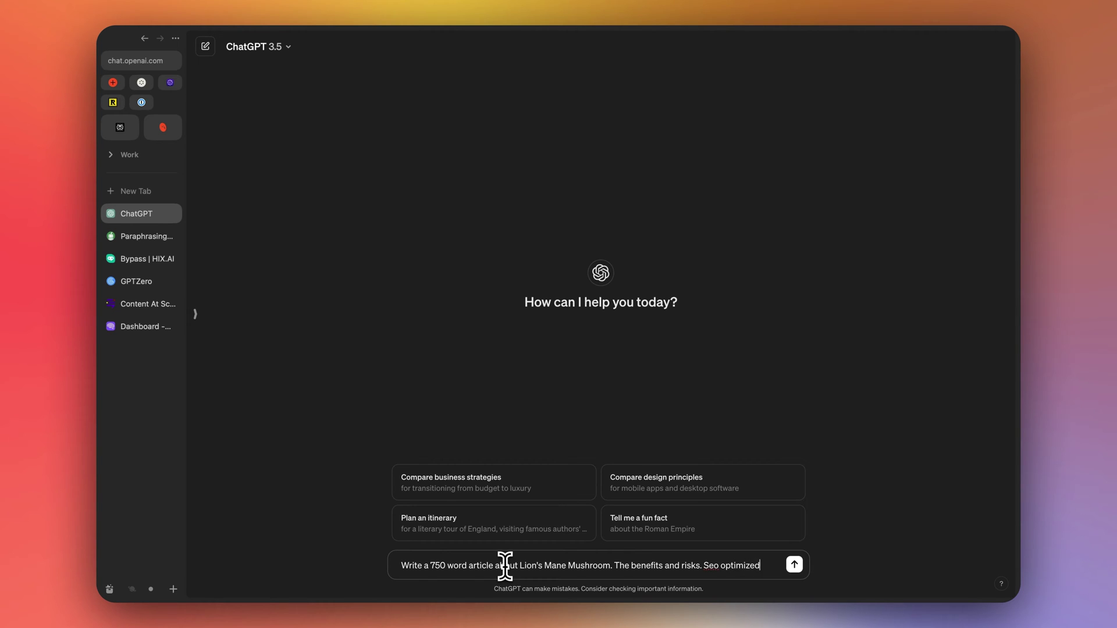
pyautogui.press('Return')
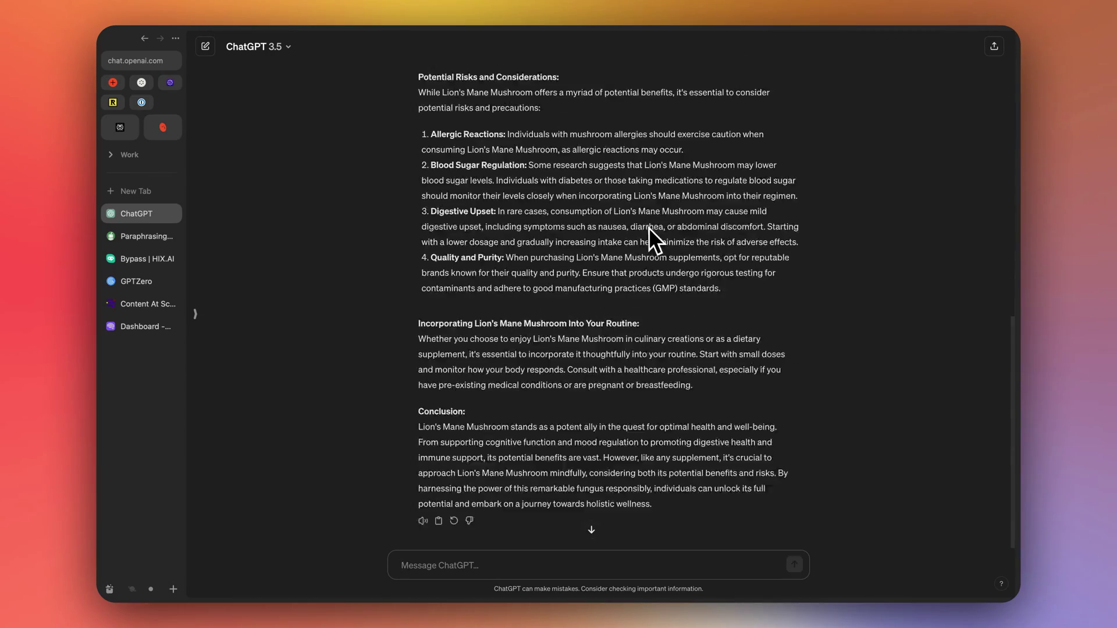
# Select the full article response from introduction to conclusion.
pyautogui.scroll(20, 648, 227)
pyautogui.scroll(-1, 648, 225)
pyautogui.moveTo(419, 143); pyautogui.dragTo(538, 460)
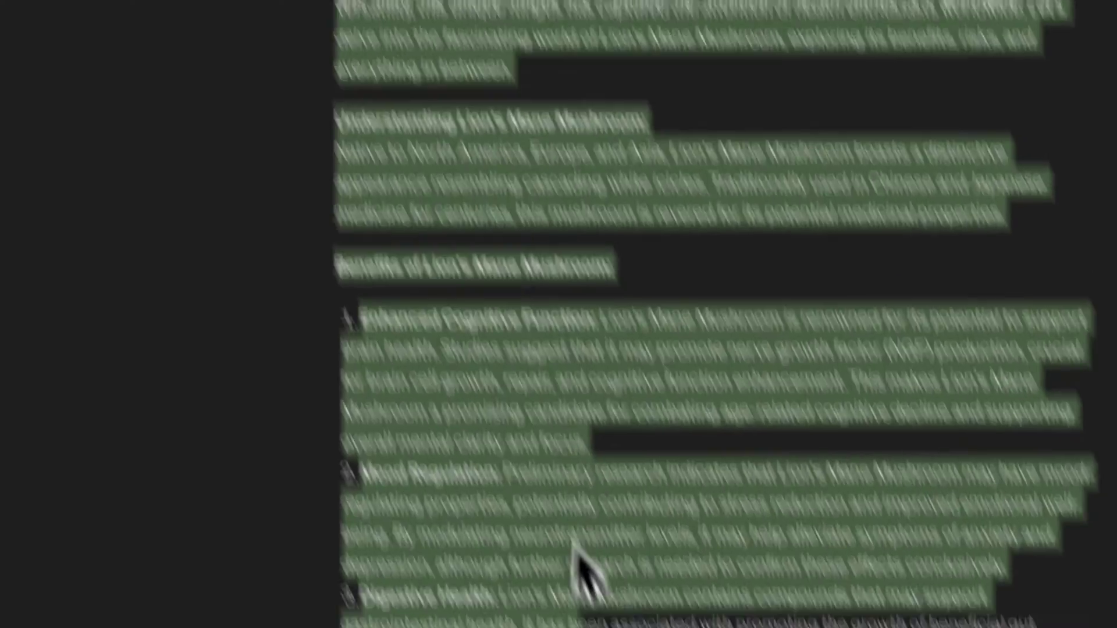
pyautogui.scroll(-15, 481, 407)
pyautogui.moveTo(573, 544); pyautogui.dragTo(725, 453)
pyautogui.scroll(-3, 476, 432)
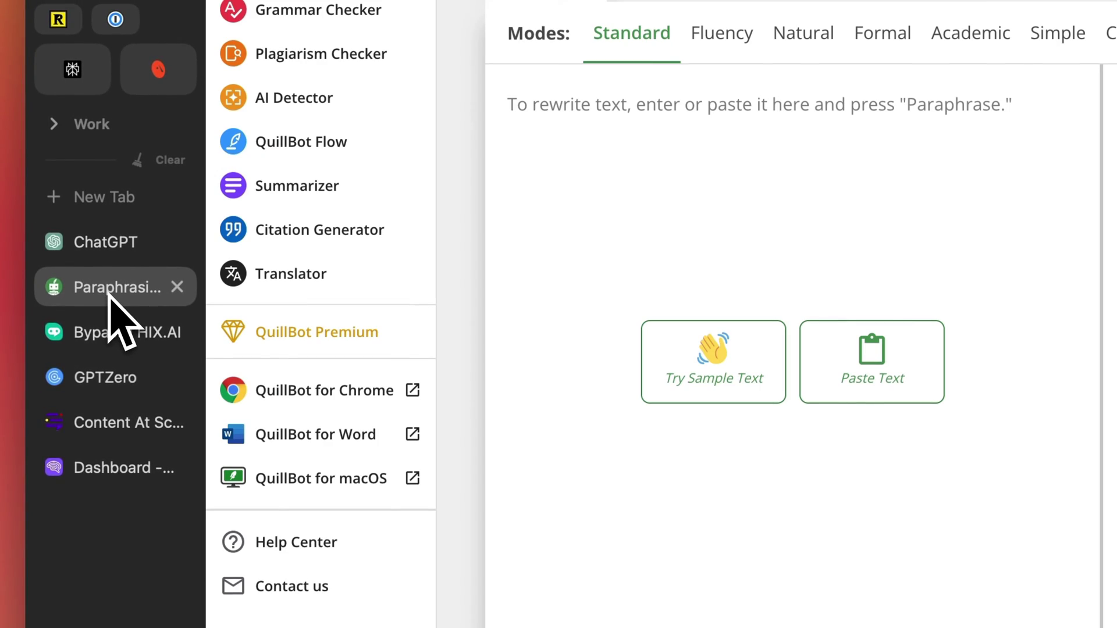
# Start a new Originality.ai scan with the Lion's Mane article pasted in.
pyautogui.click(114, 469)
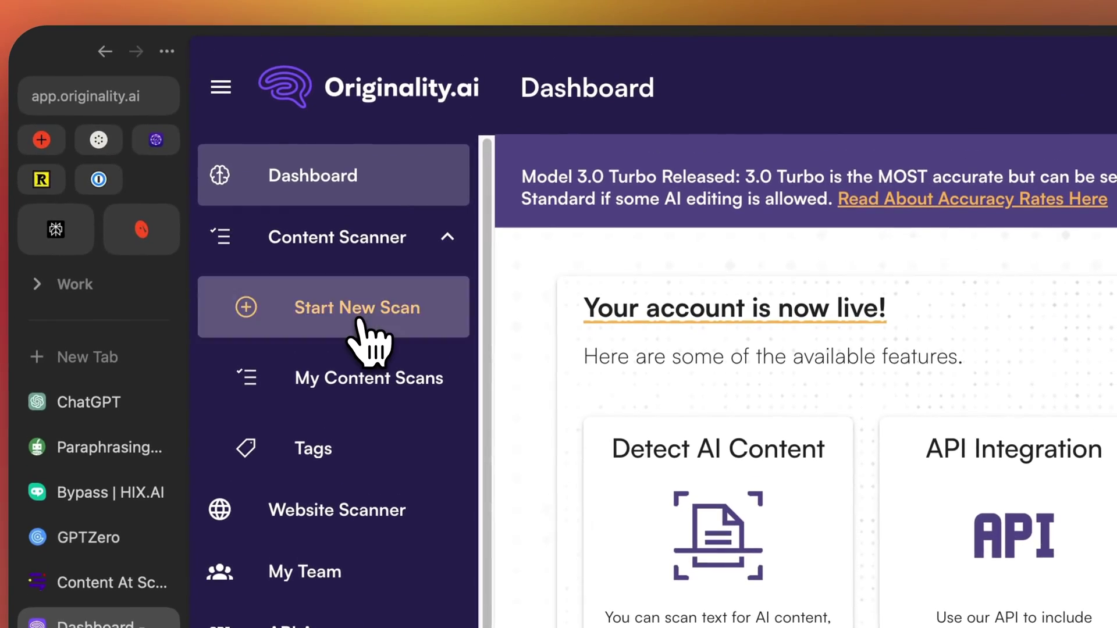
pyautogui.click(358, 319)
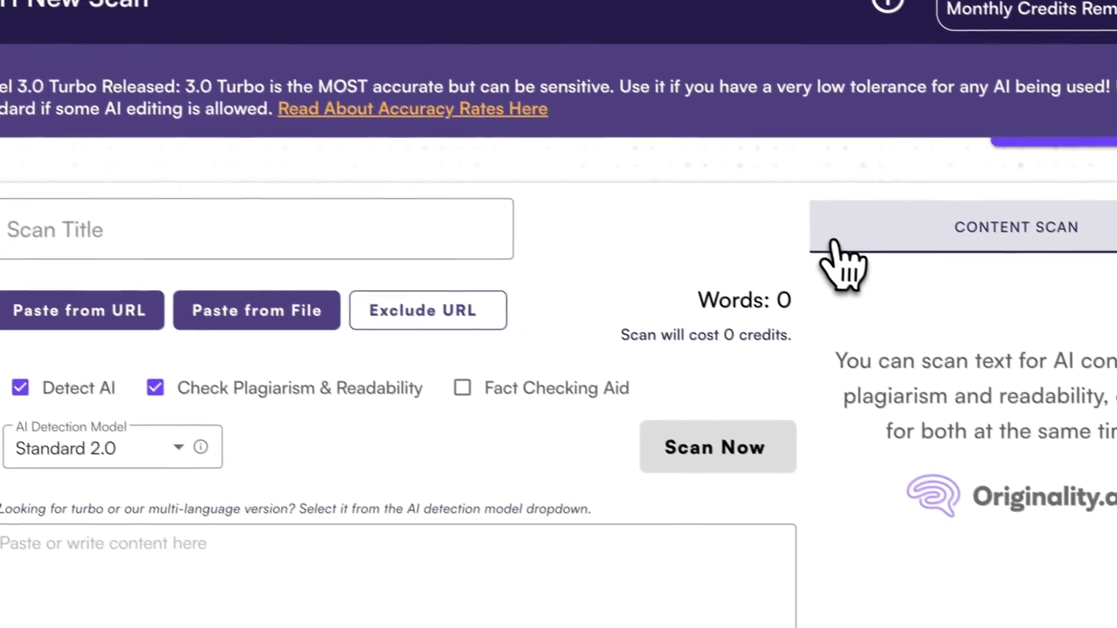
pyautogui.click(161, 551)
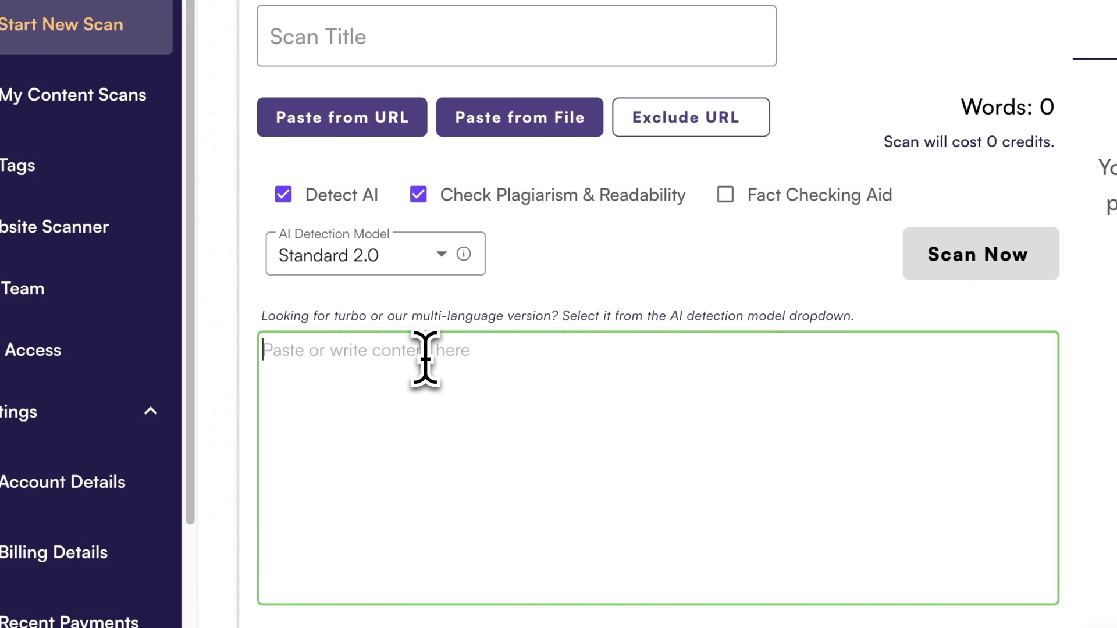
pyautogui.hotkey('ctrl', 'v')
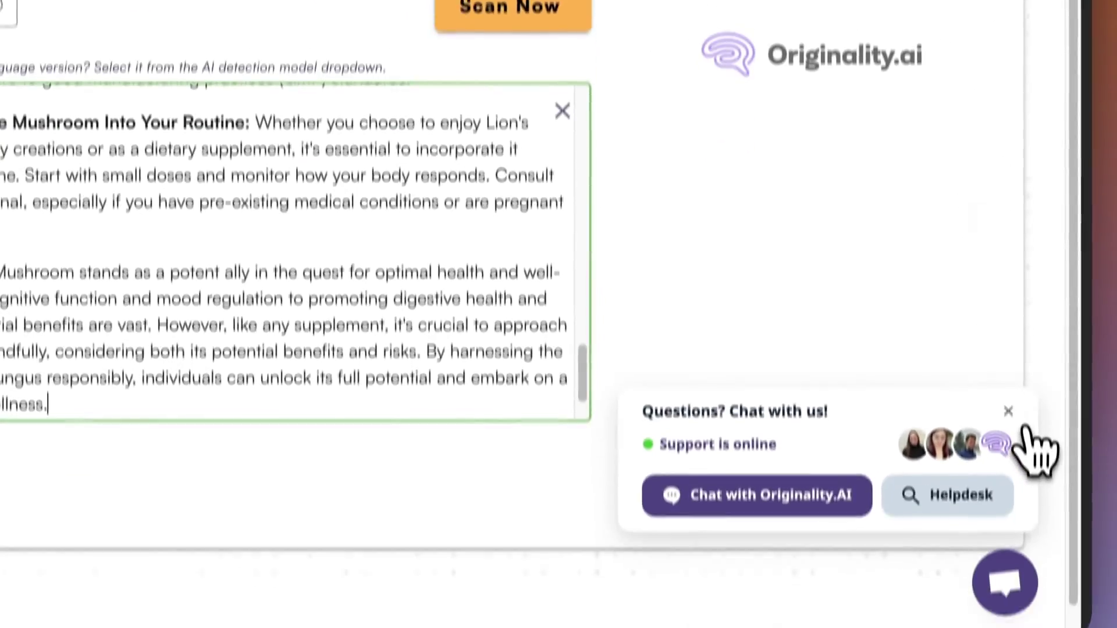
# Dismiss the chat popup and scan, getting 0% original and 100% AI for 624 words.
pyautogui.click(1009, 411)
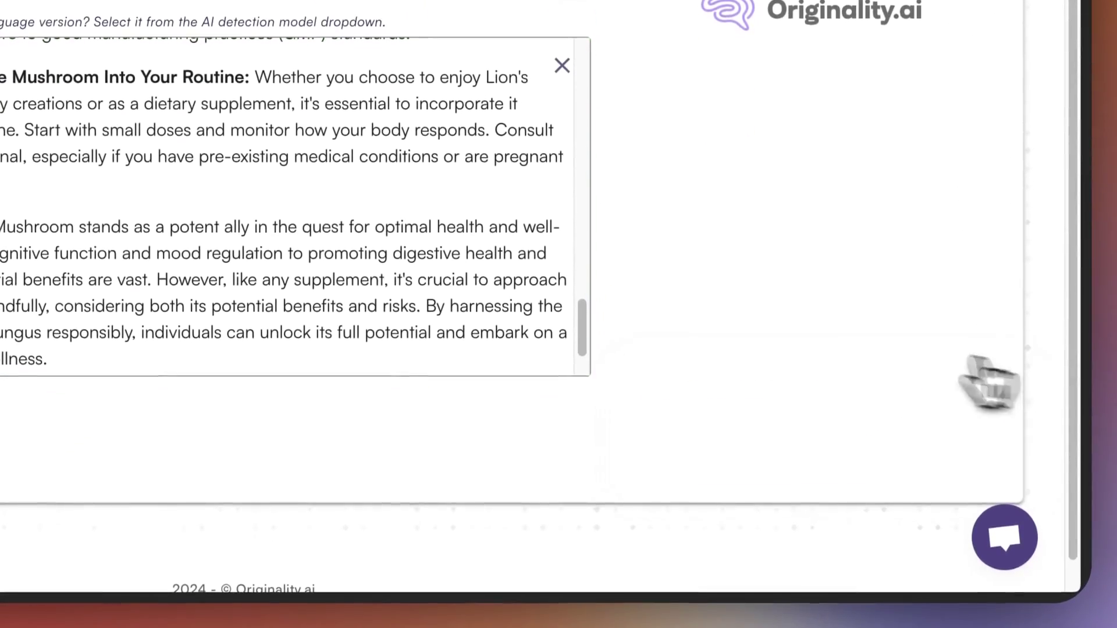
pyautogui.scroll(3, 291, 262)
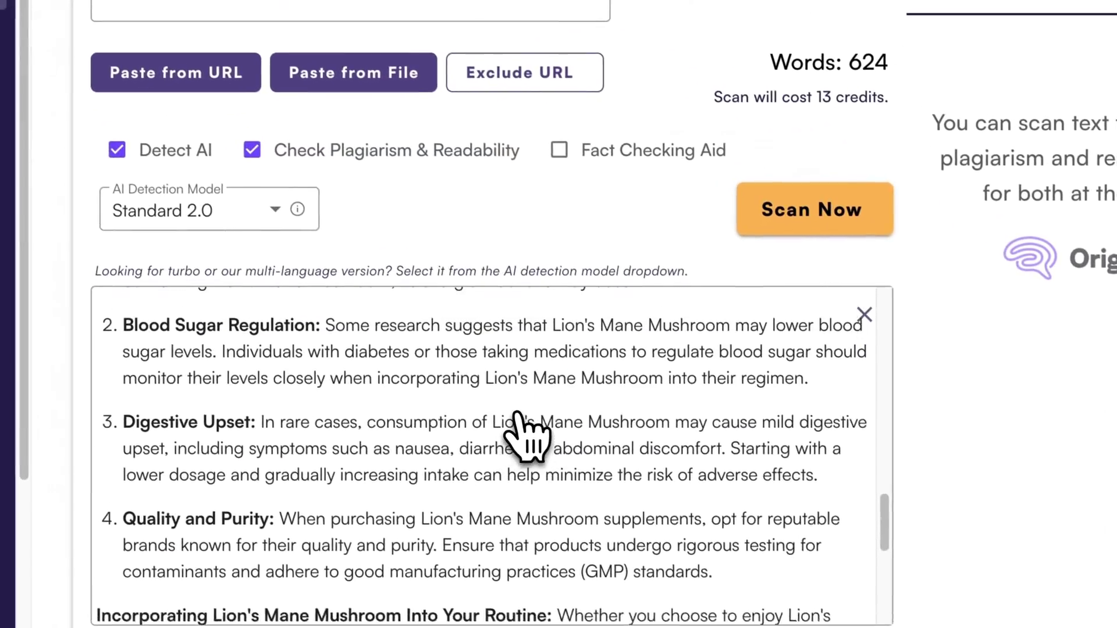
pyautogui.scroll(1, 518, 427)
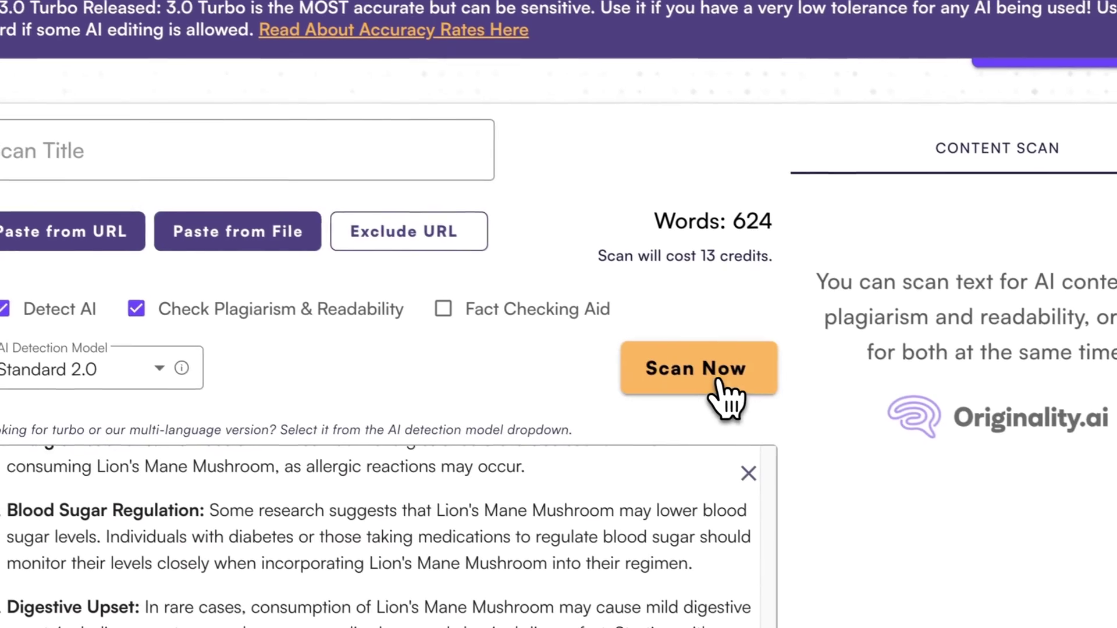
pyautogui.click(776, 416)
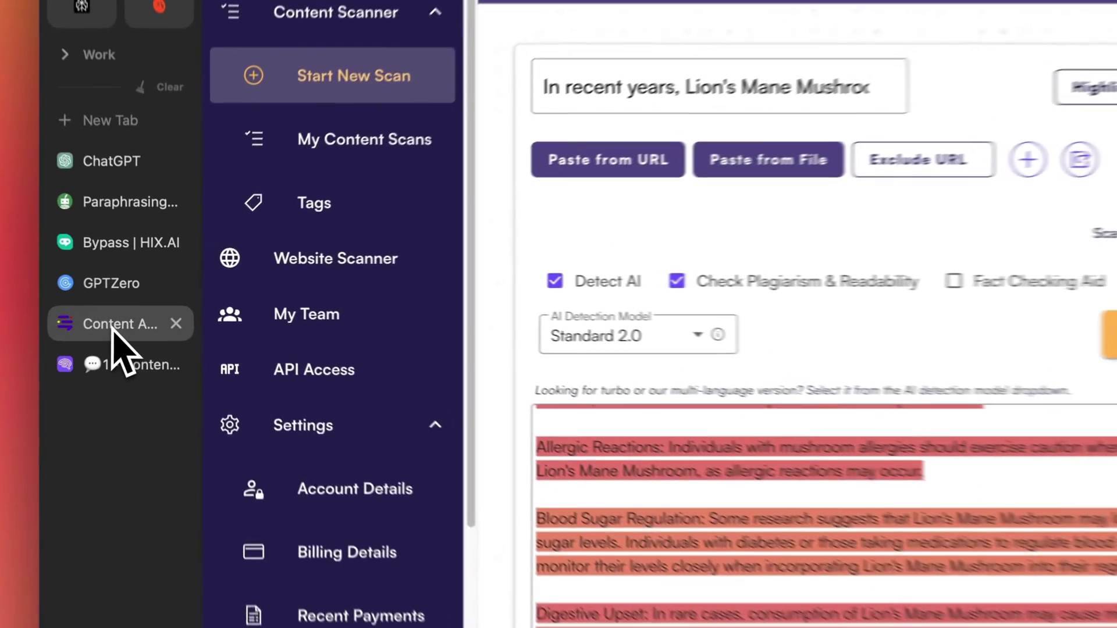
pyautogui.click(140, 305)
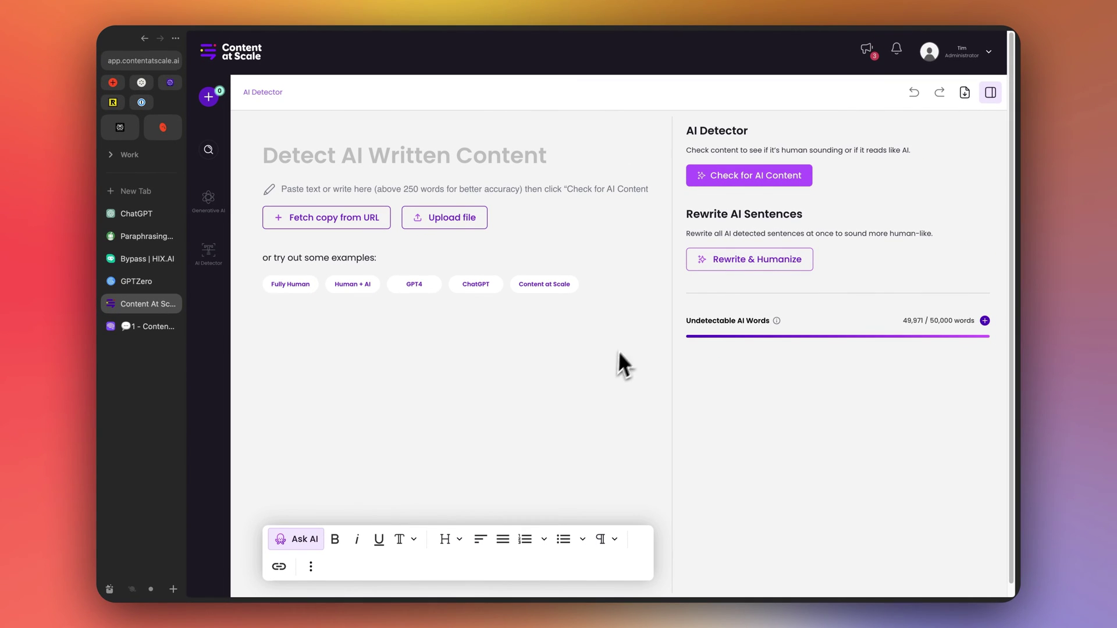
# Paste the article into Content at Scale and check it, rated 'Reads like AI!'.
pyautogui.click(334, 188)
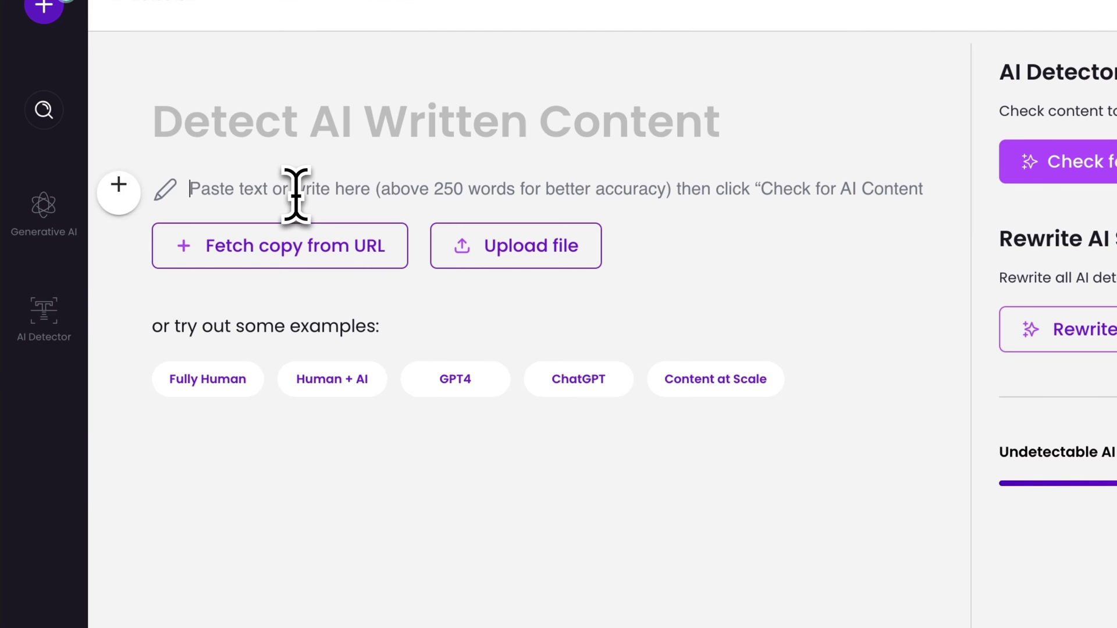
pyautogui.hotkey('ctrl', 'v')
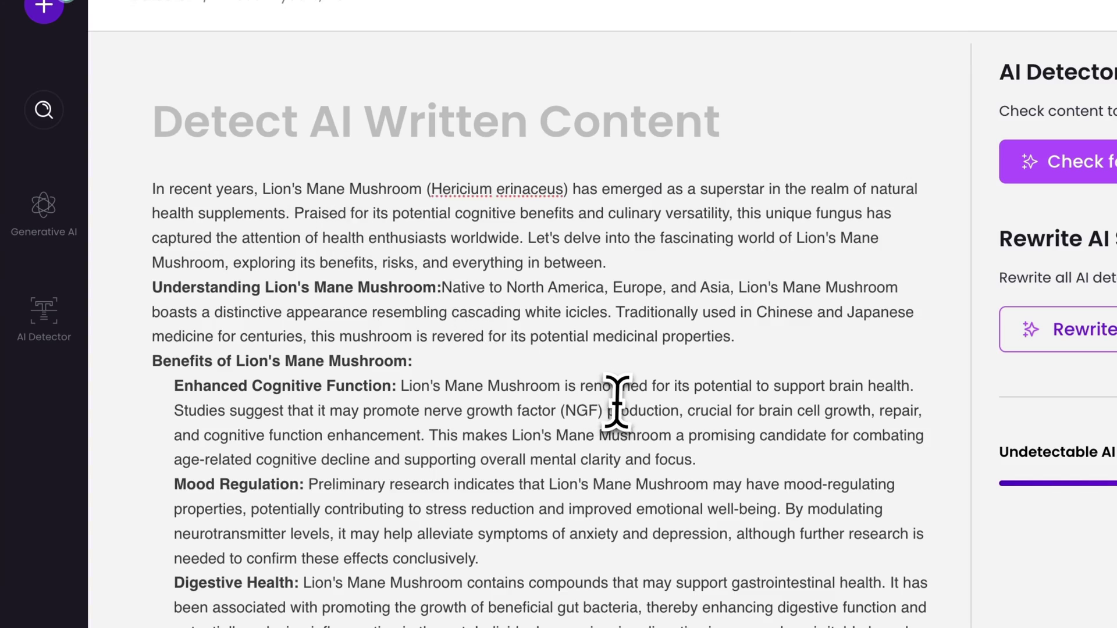
pyautogui.scroll(-4, 616, 402)
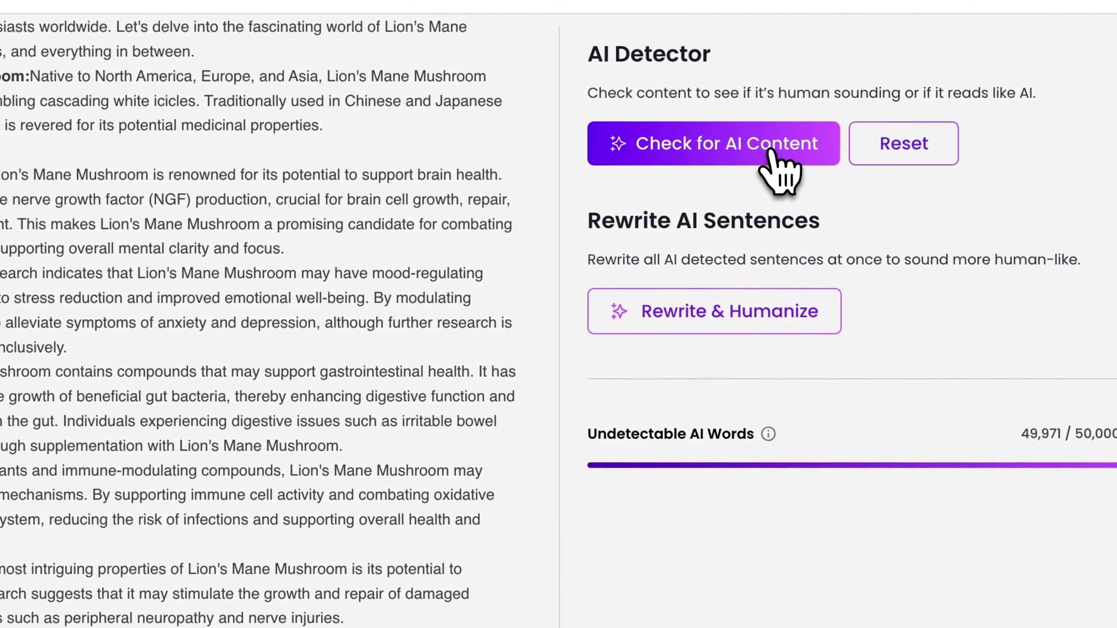
pyautogui.click(775, 154)
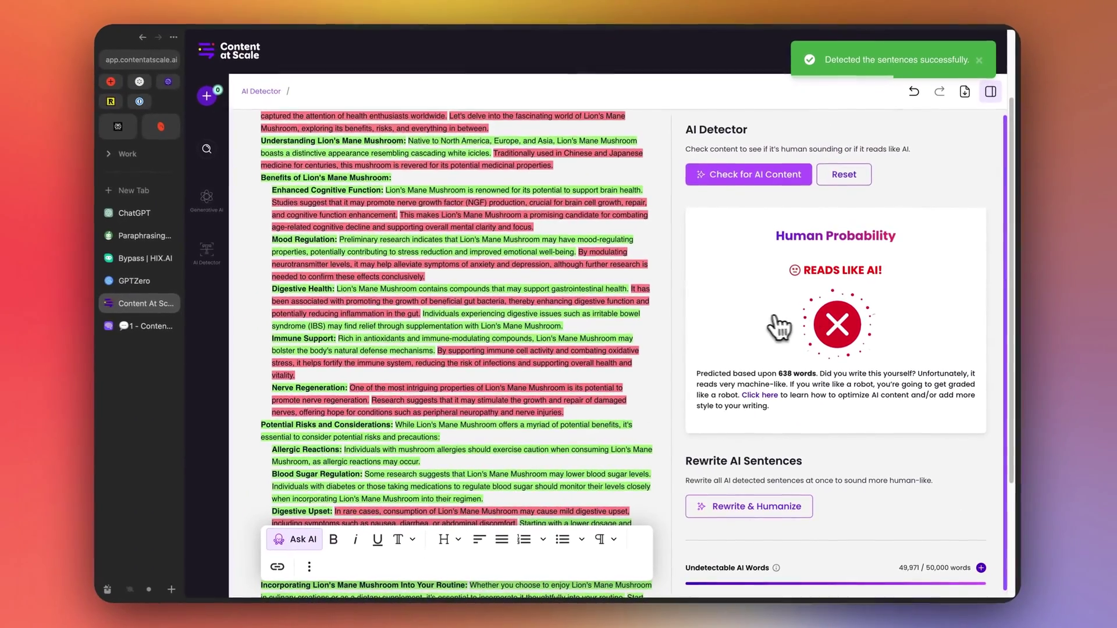
pyautogui.scroll(3, 474, 249)
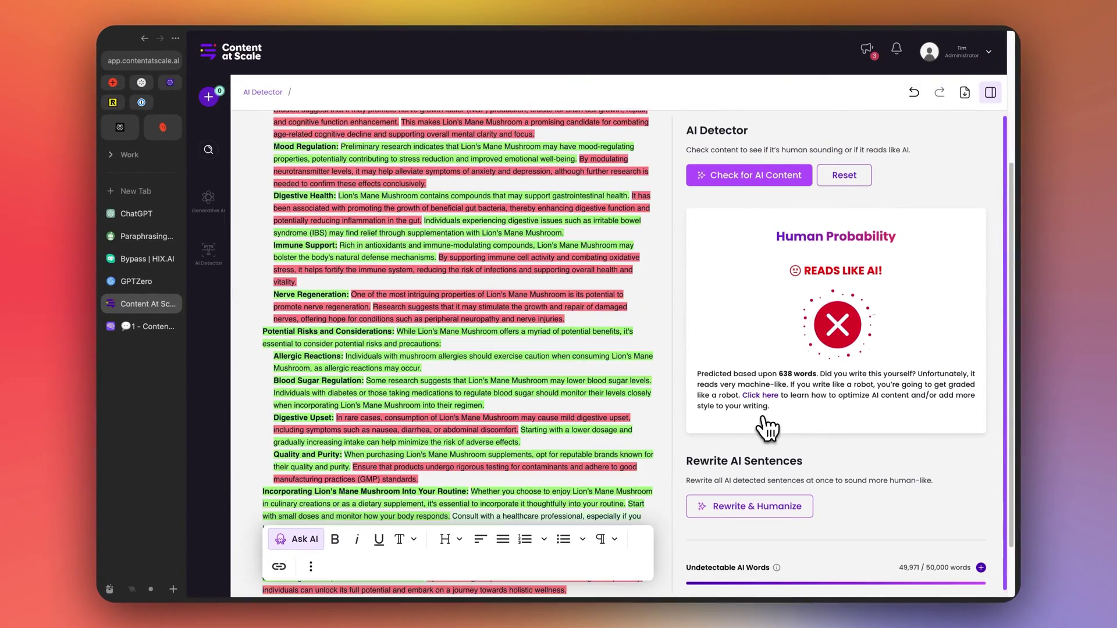
pyautogui.click(140, 284)
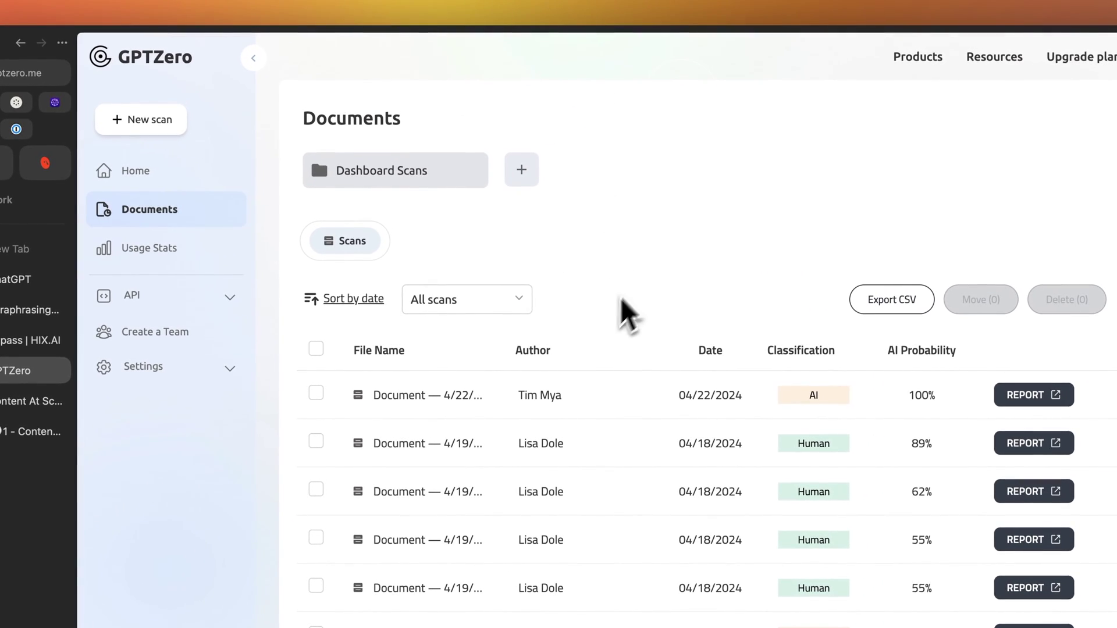
# Run a new GPTZero scan on the 638-word article, classified 100% AI generated.
pyautogui.click(147, 120)
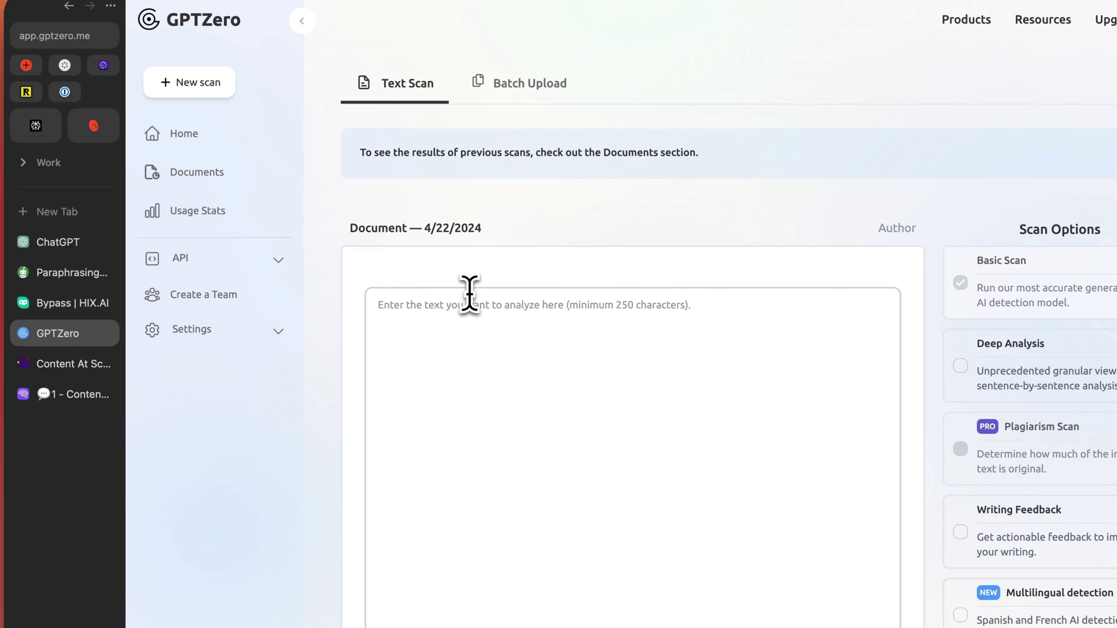
pyautogui.click(469, 294)
pyautogui.press('super+v')
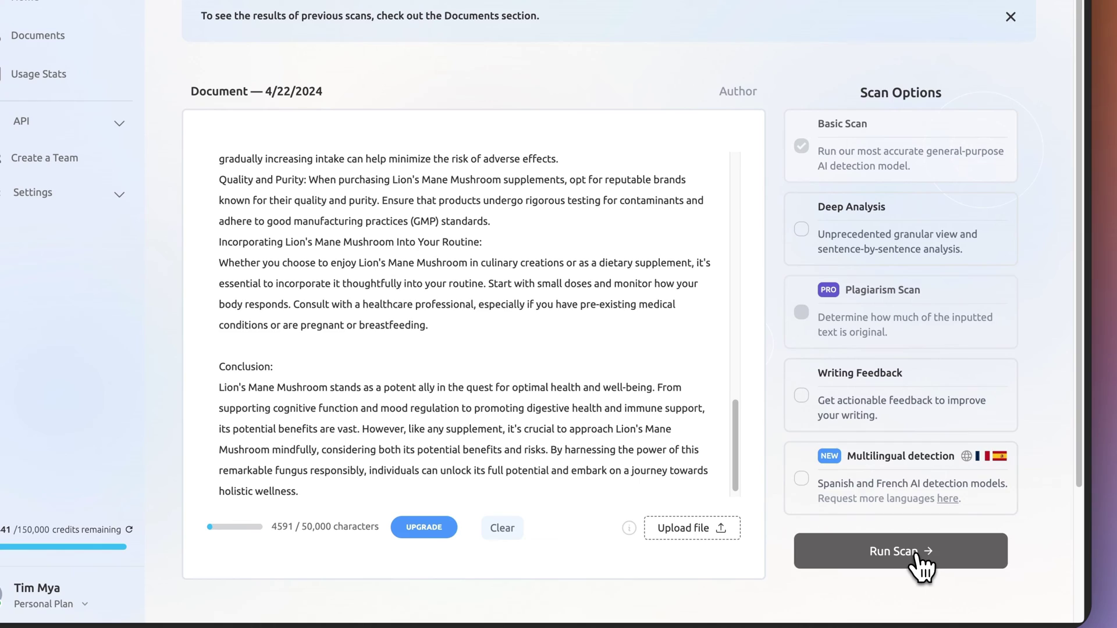
pyautogui.click(922, 559)
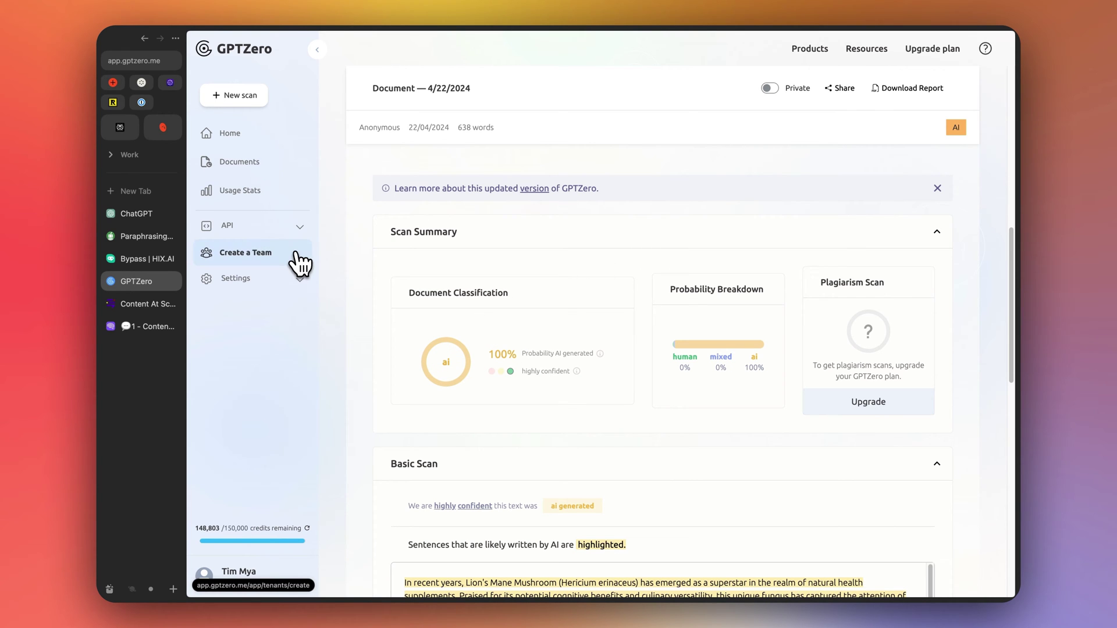
# Paste the article into QuillBot's Standard paraphraser, producing a 136-word rewrite.
pyautogui.click(137, 214)
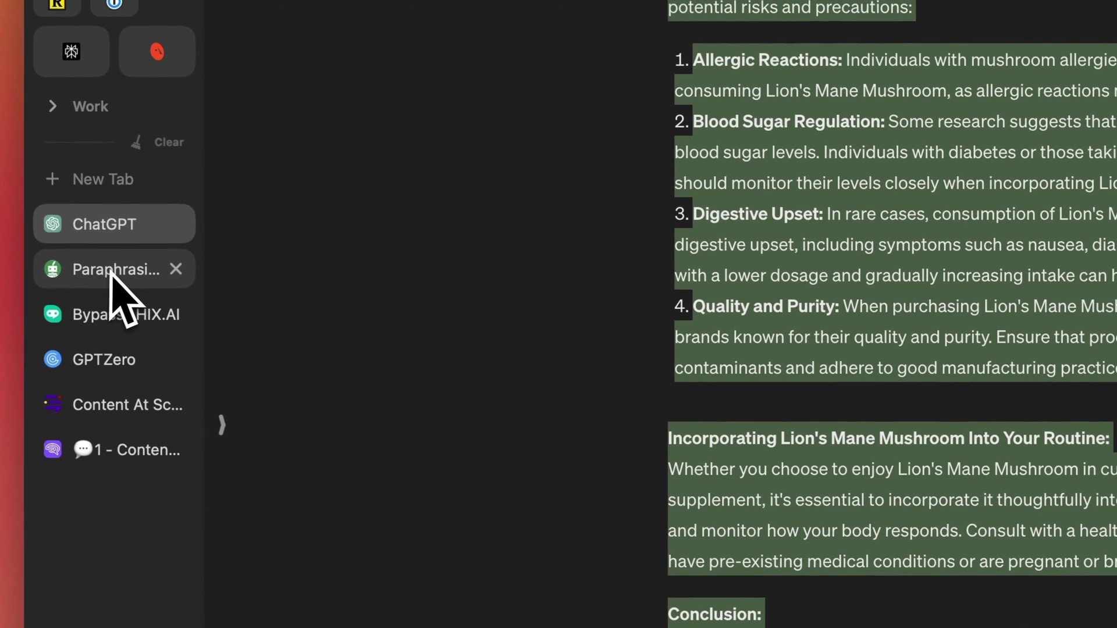
pyautogui.click(114, 272)
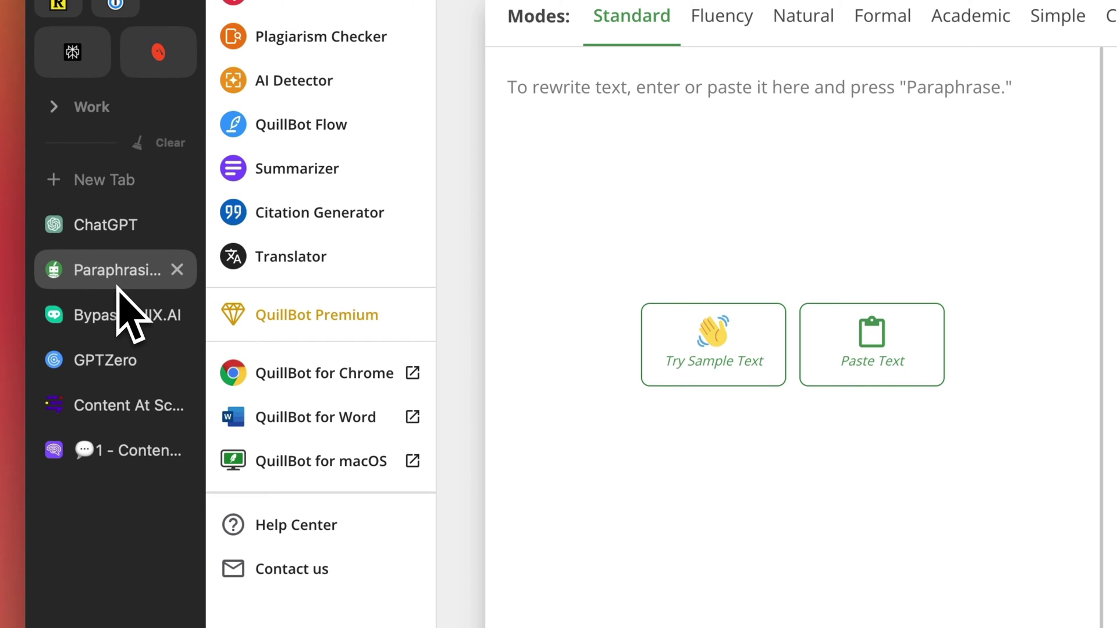
pyautogui.click(117, 314)
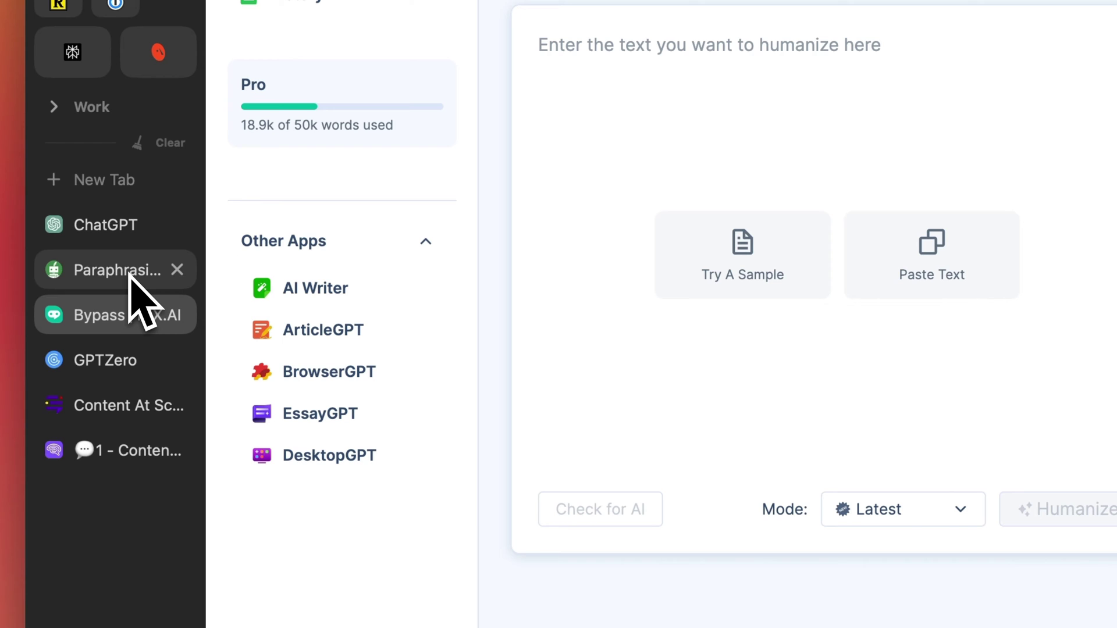
pyautogui.click(122, 273)
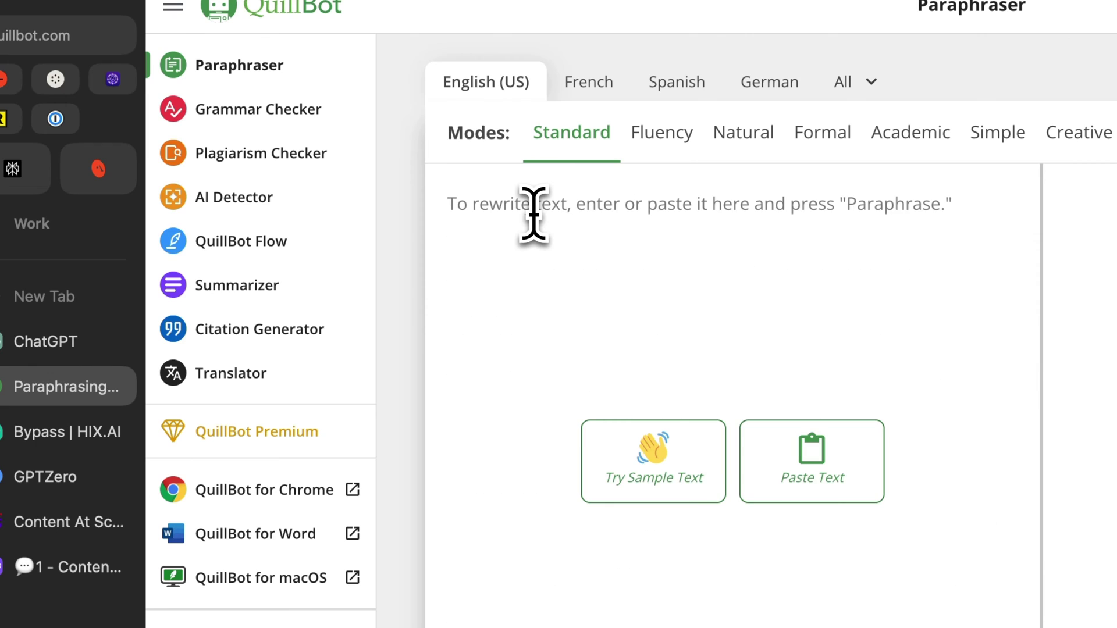
pyautogui.click(533, 213)
pyautogui.press('super+v')
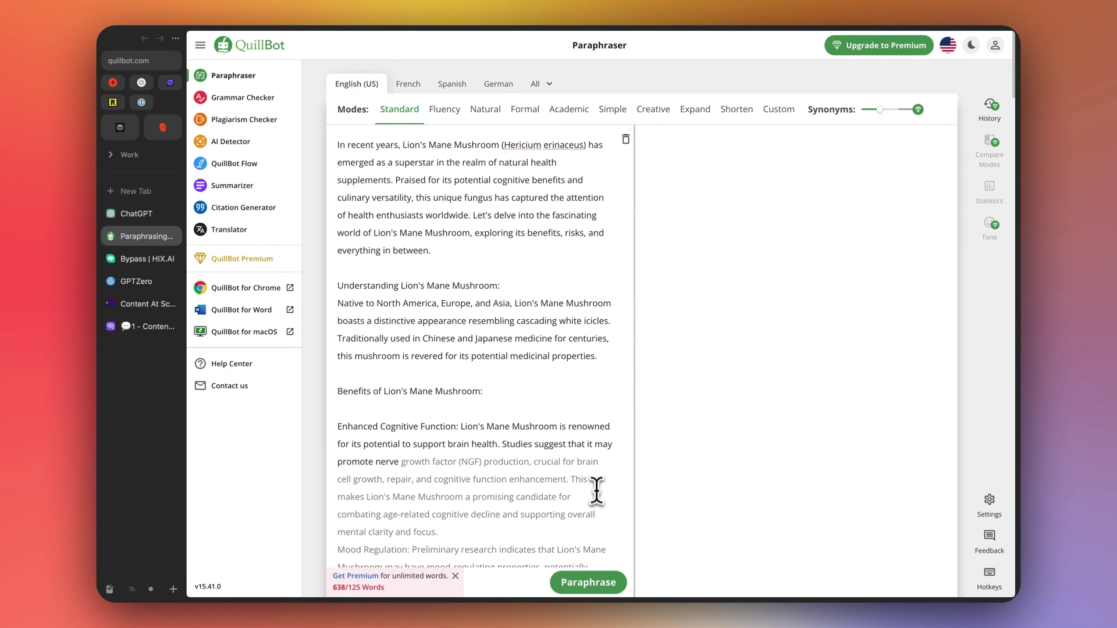
pyautogui.click(584, 586)
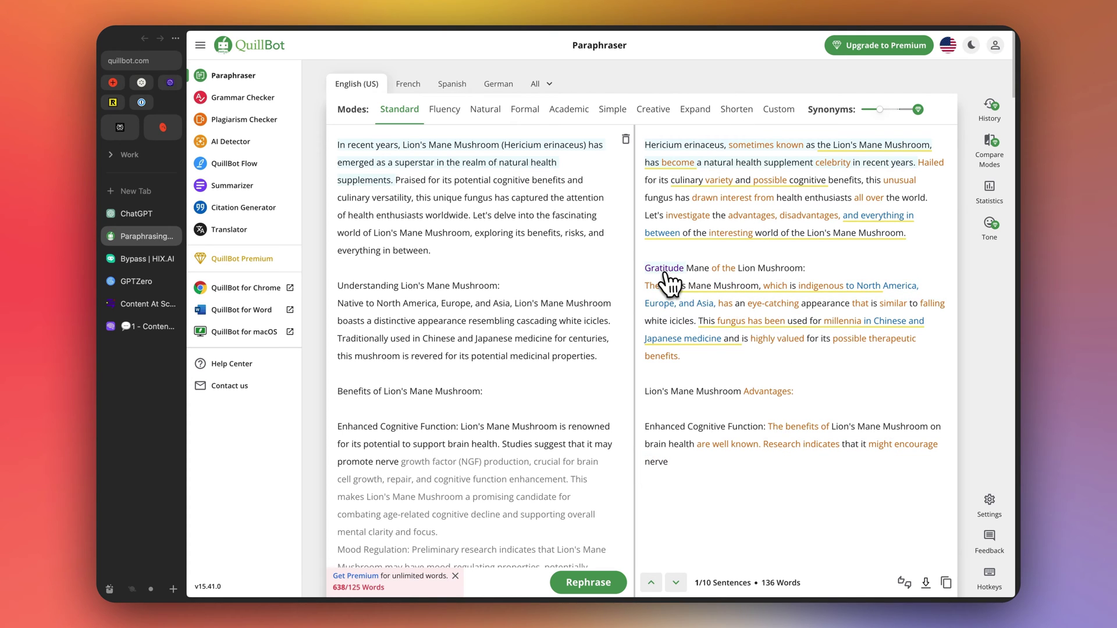
pyautogui.moveTo(703, 168)
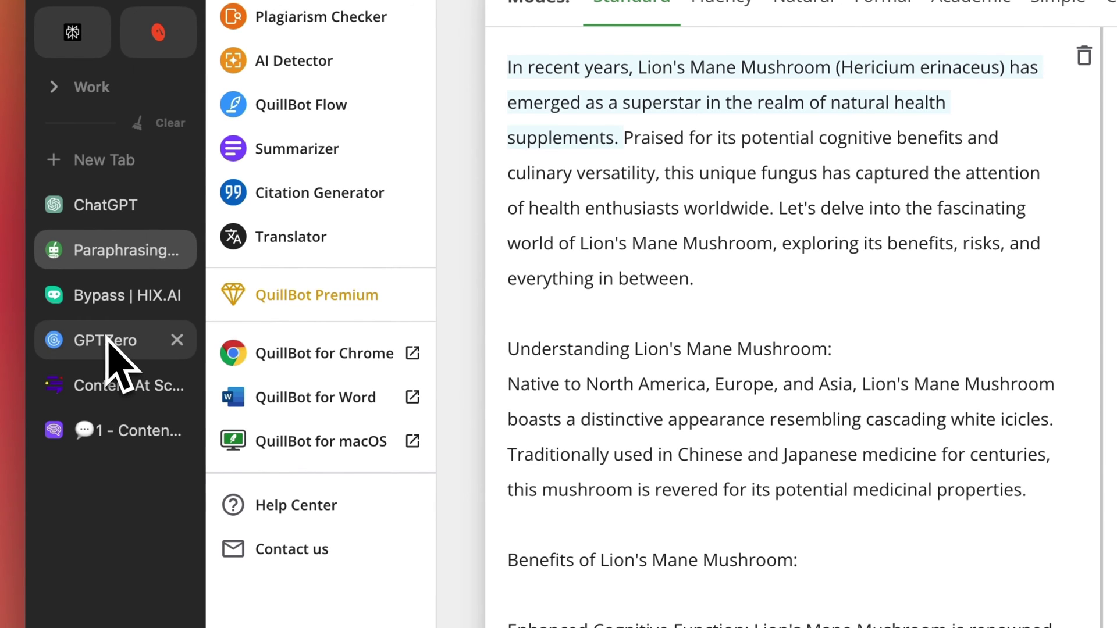
# Run a new GPTZero scan on the 136-word paraphrase, scoring 92% AI generated.
pyautogui.click(107, 340)
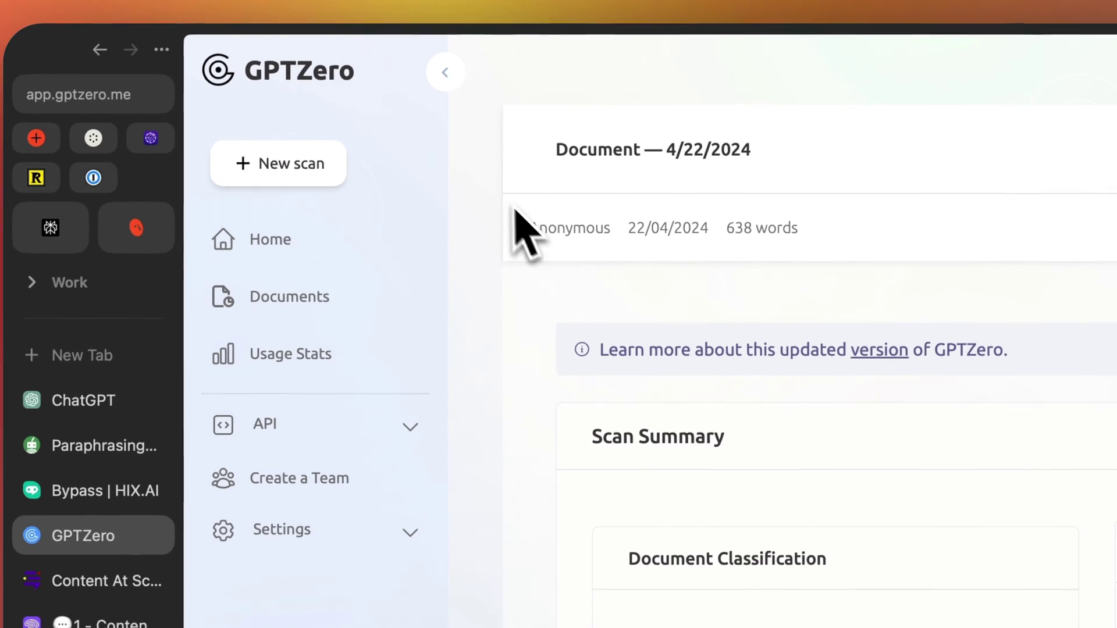
pyautogui.click(302, 168)
pyautogui.press('super+v')
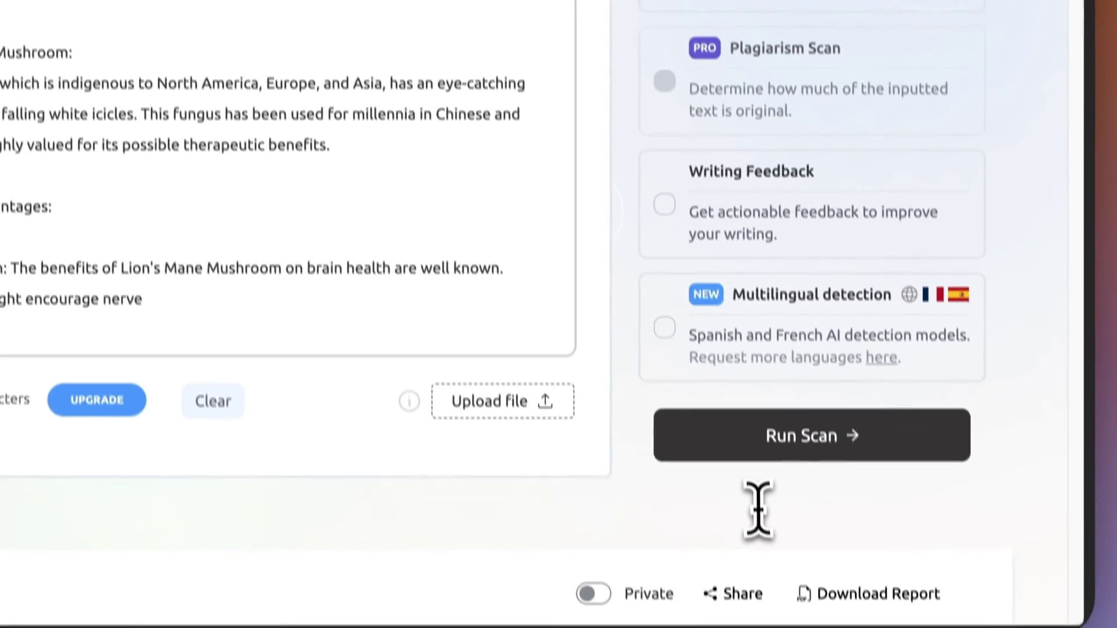
pyautogui.click(795, 424)
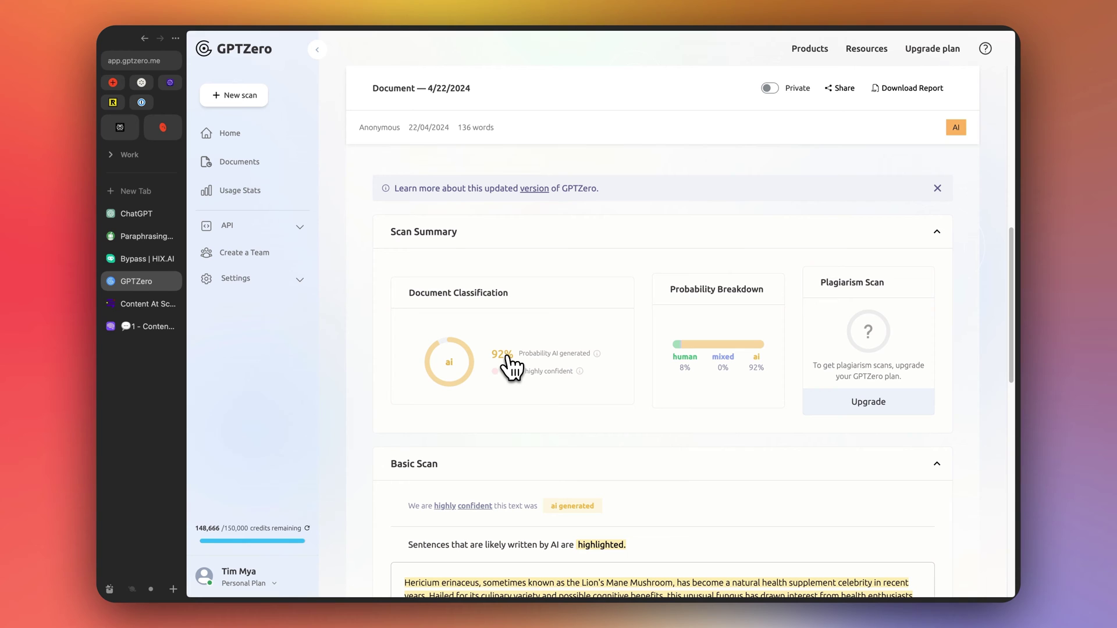
# Check the paraphrase in Content at Scale, rated 'Hard to tell!' with green and red sentences.
pyautogui.click(157, 303)
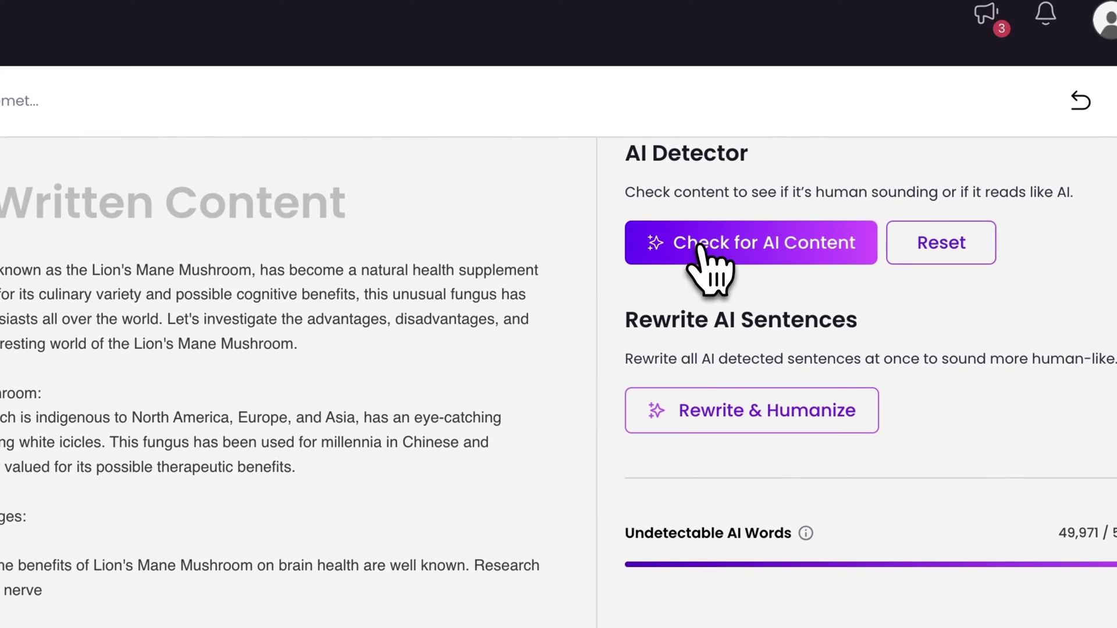
pyautogui.click(699, 246)
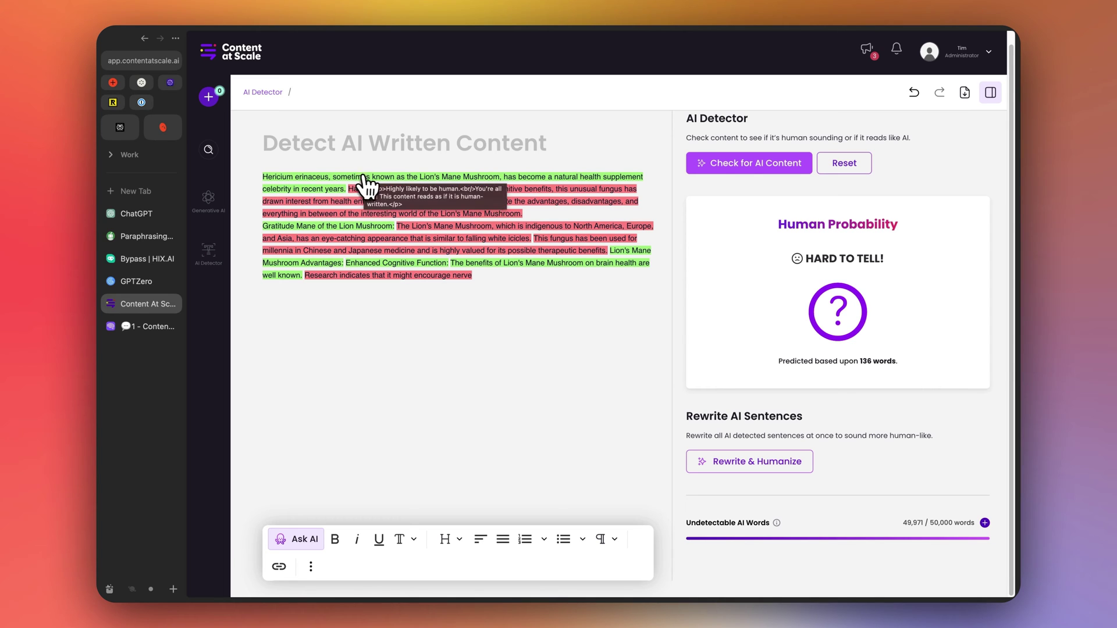
pyautogui.moveTo(433, 222)
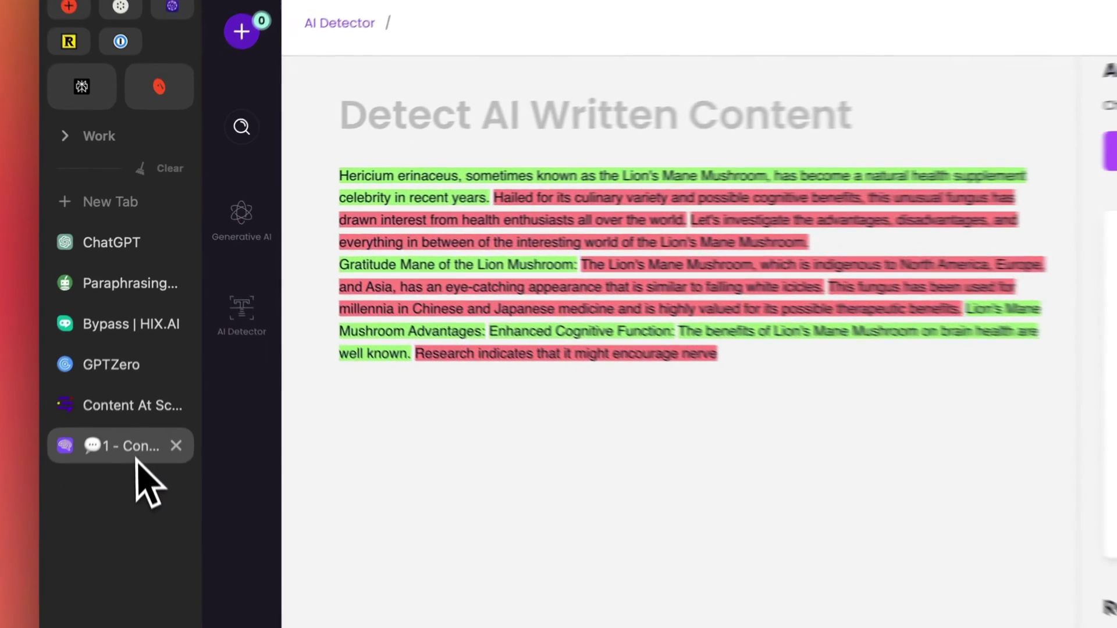
# Scan the 132-word paraphrase in a new Originality.ai scan, scoring 0% original, 100% AI.
pyautogui.click(145, 326)
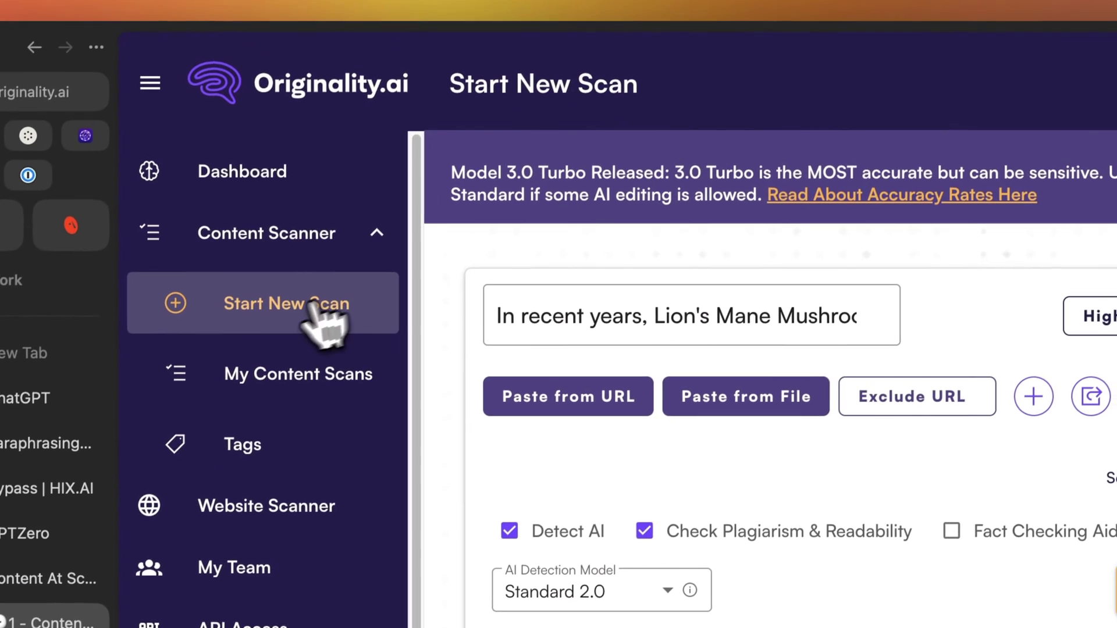
pyautogui.click(314, 304)
pyautogui.click(351, 428)
pyautogui.hotkey('ctrl', 'v')
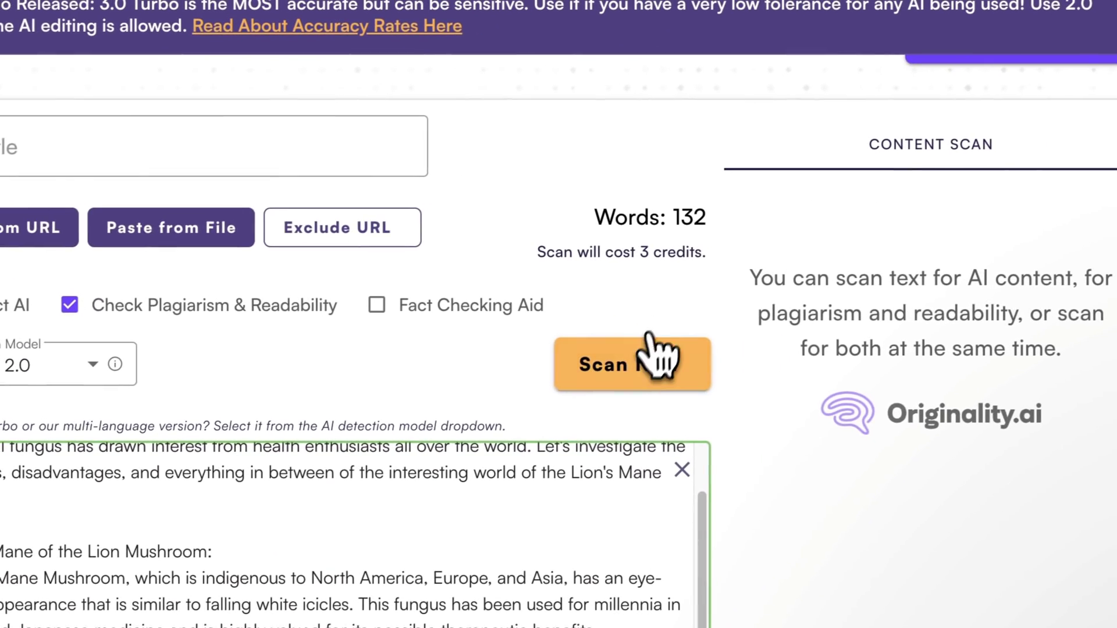
pyautogui.click(903, 321)
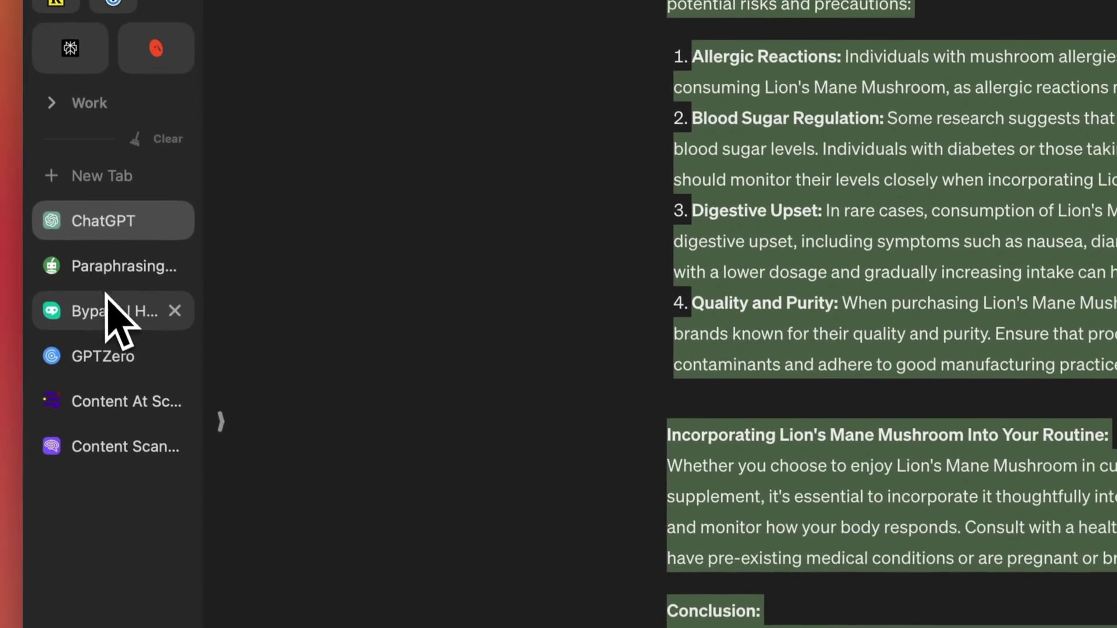
# Bring up the empty HIX Bypass humanizer page.
pyautogui.click(84, 260)
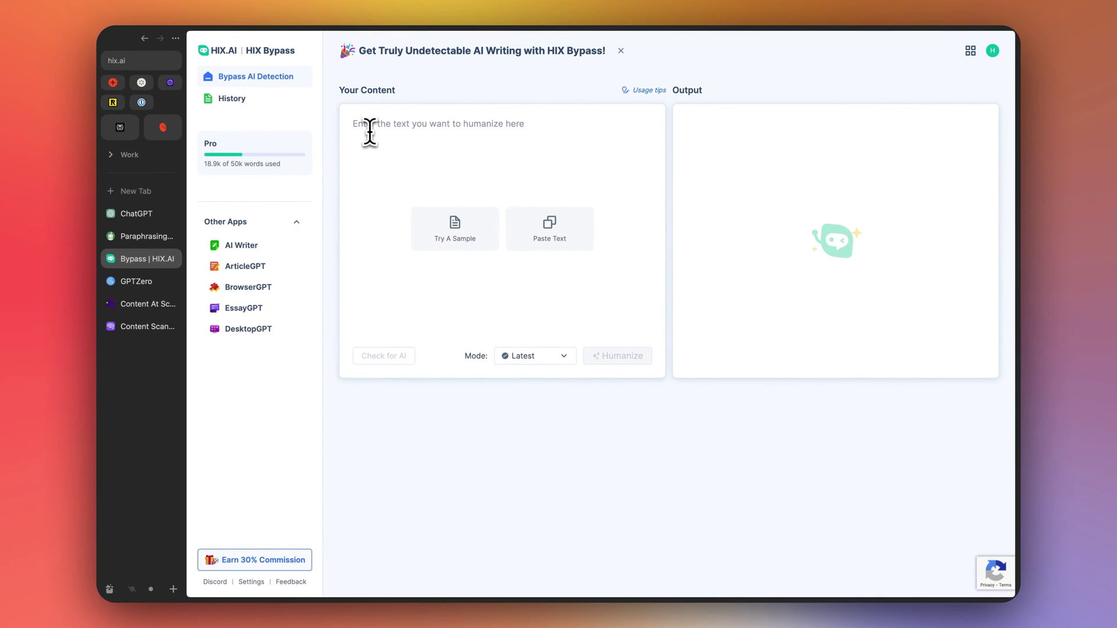
# Humanize the 656-word article in HIX Bypass into a 513-word human-seeming output.
pyautogui.press('super+v')
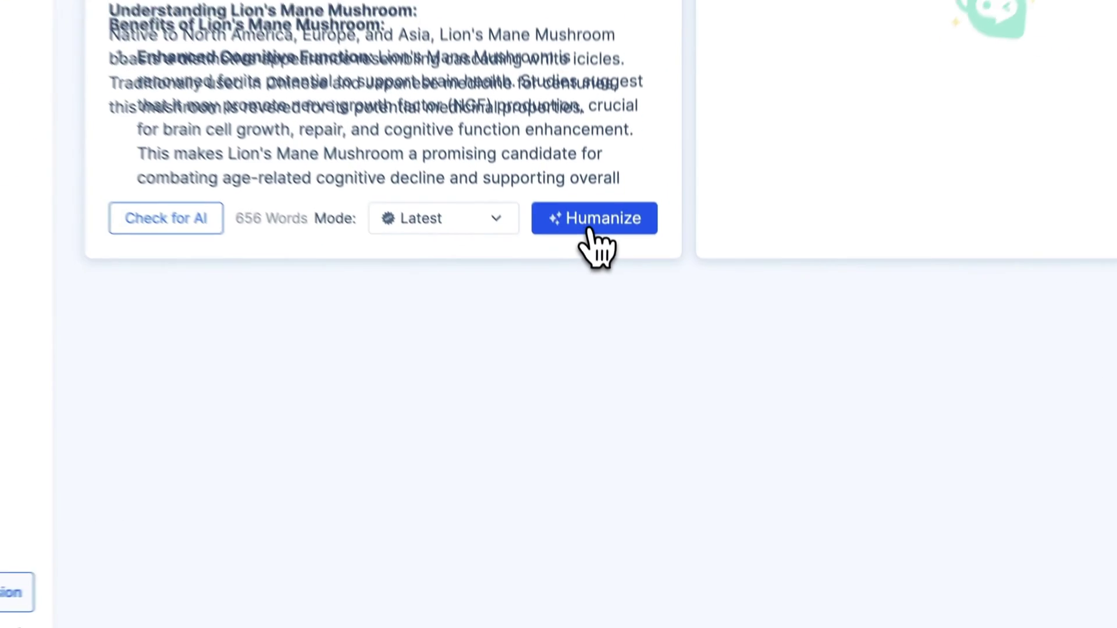
pyautogui.click(614, 359)
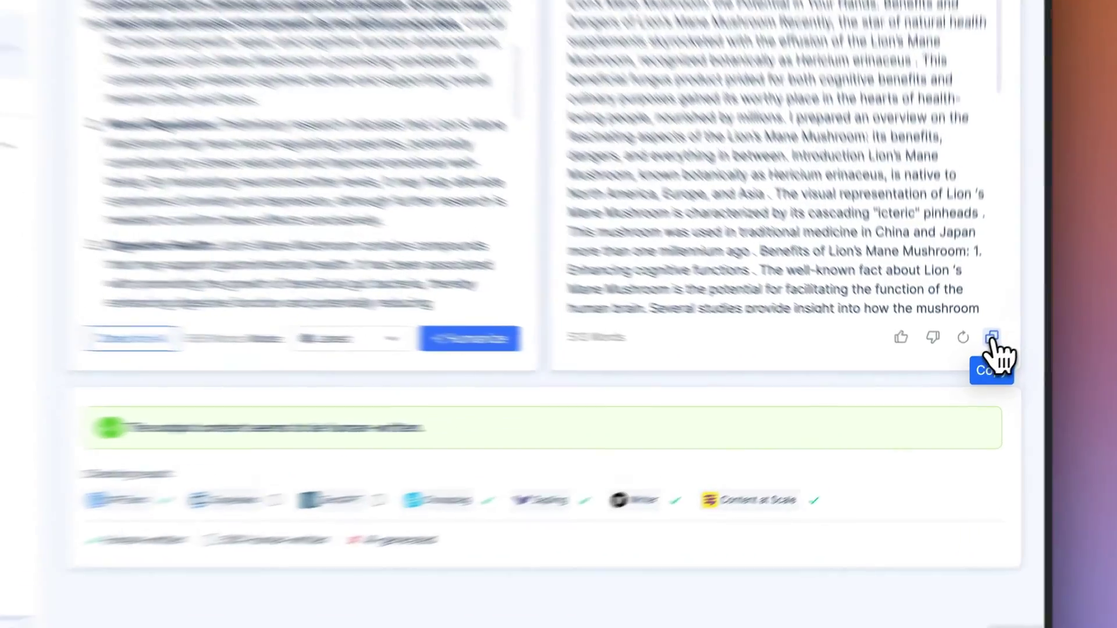
# Copy the HIX Bypass output and paste it into a new GPTZero scan.
pyautogui.click(979, 355)
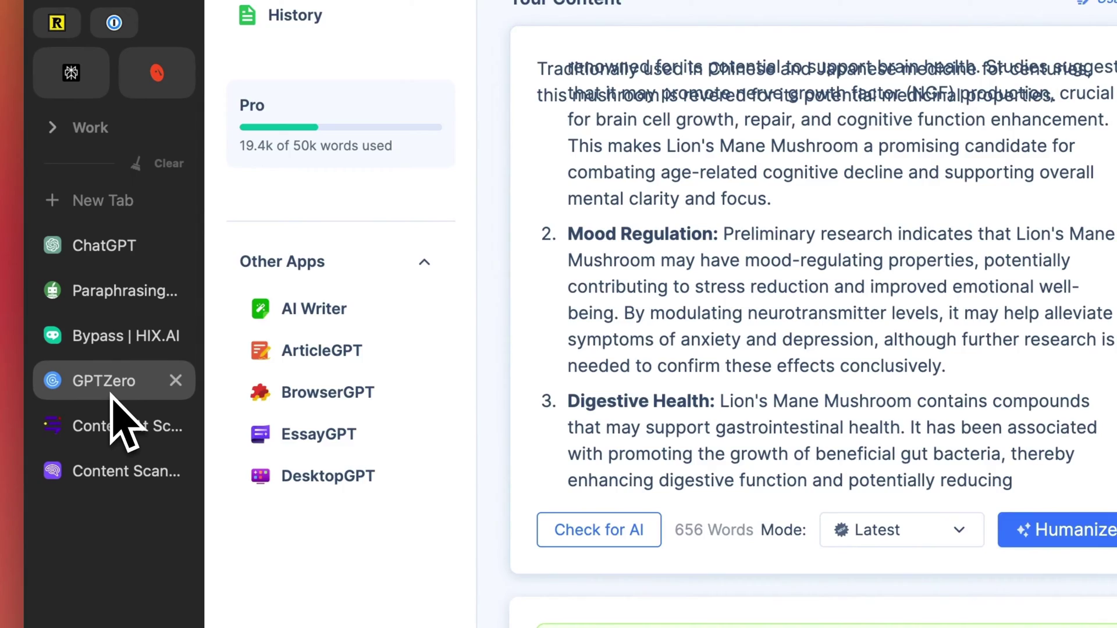
pyautogui.click(172, 378)
pyautogui.click(280, 167)
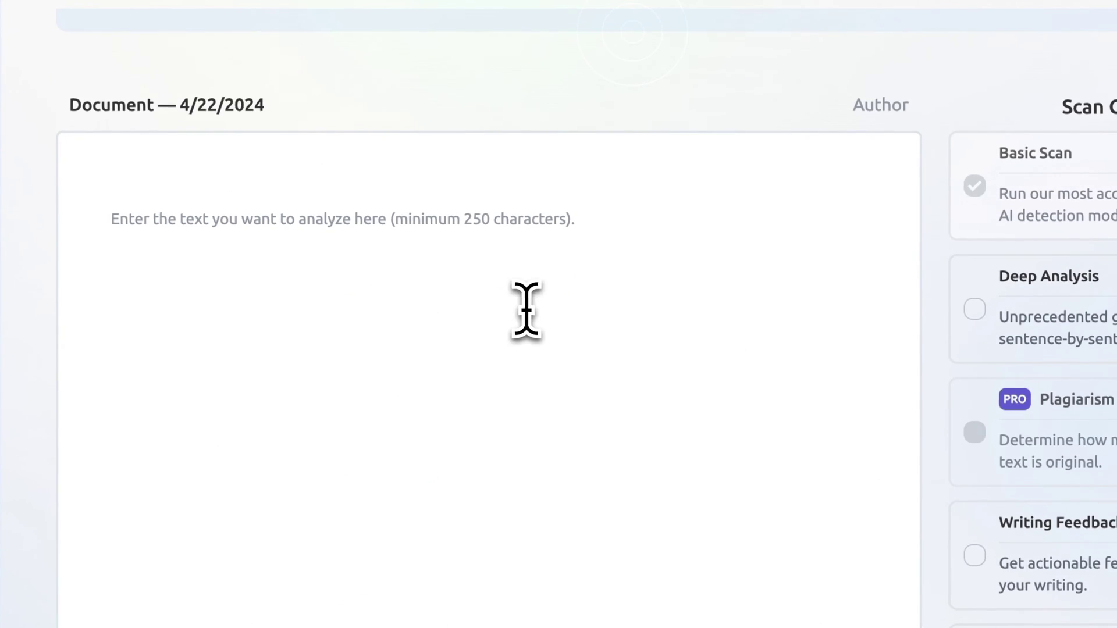
pyautogui.click(175, 238)
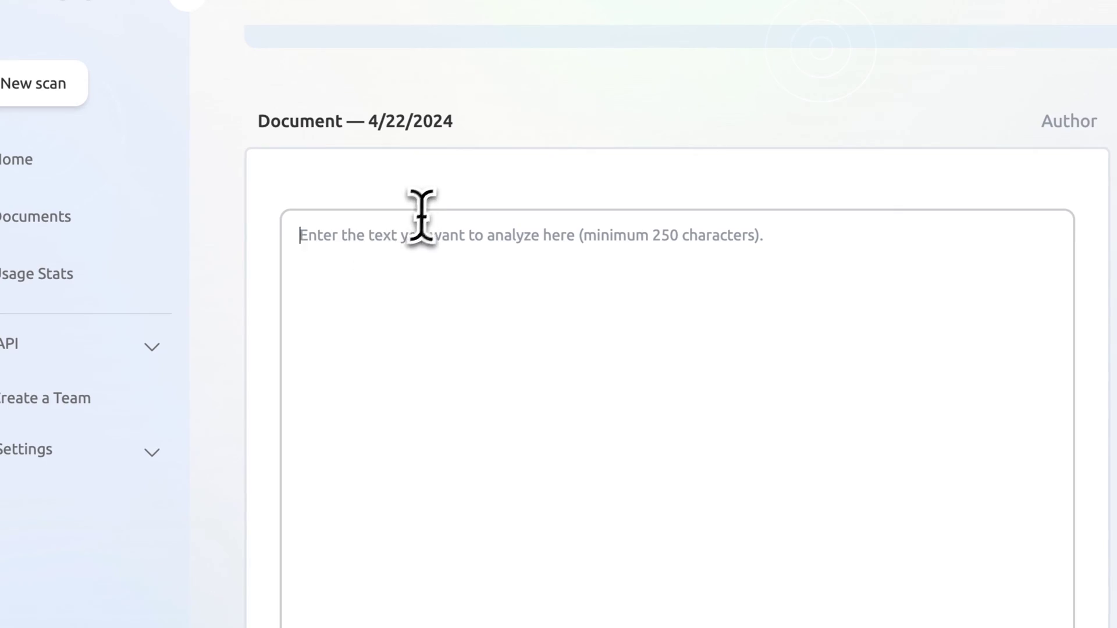
pyautogui.hotkey('ctrl', 'v')
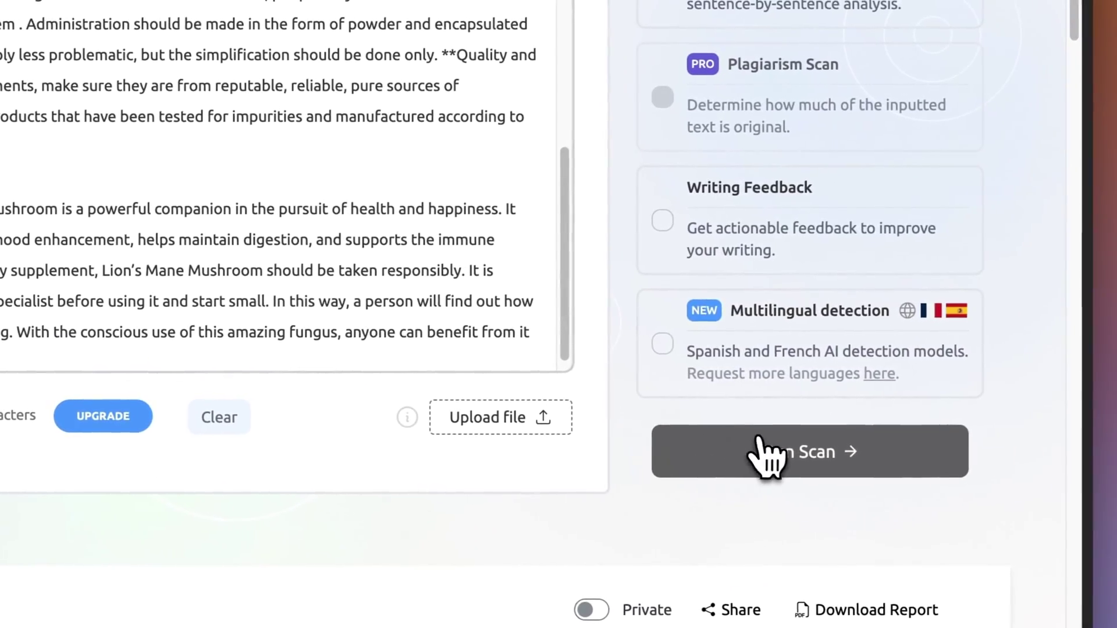
# Run the GPTZero scan and review the 67% AI result and highlighted sentences.
pyautogui.click(1071, 389)
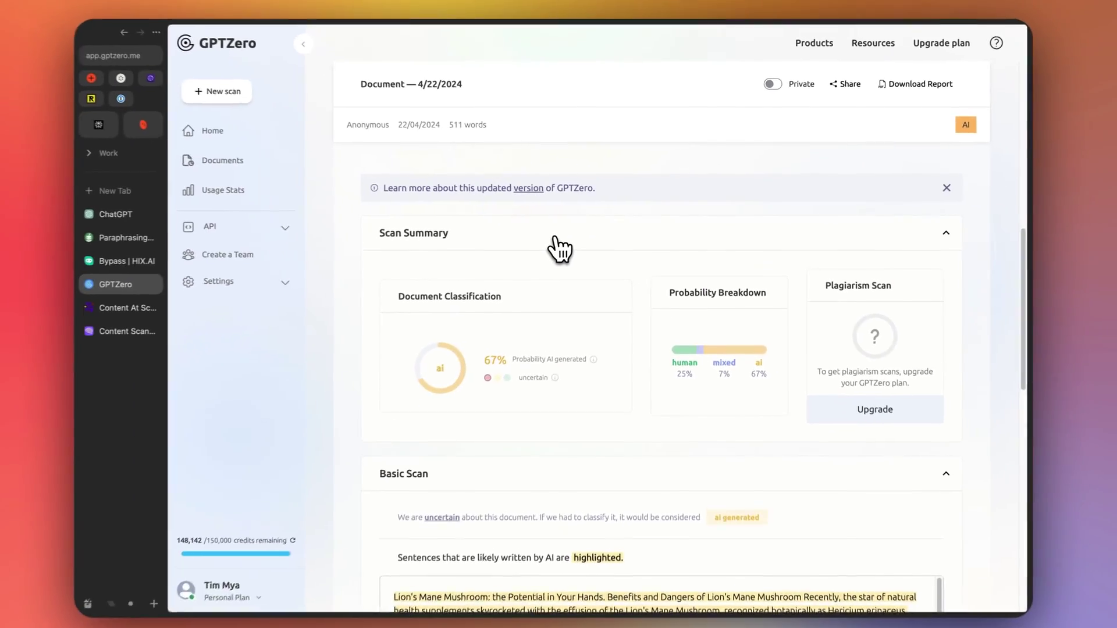
pyautogui.scroll(-5, 430, 285)
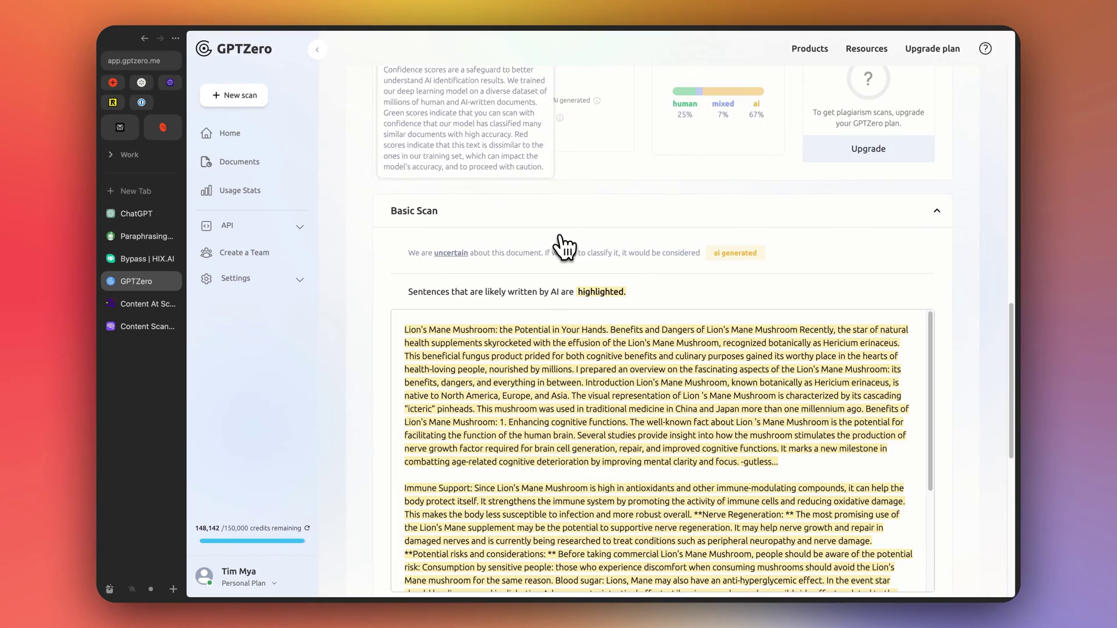
pyautogui.scroll(2, 491, 267)
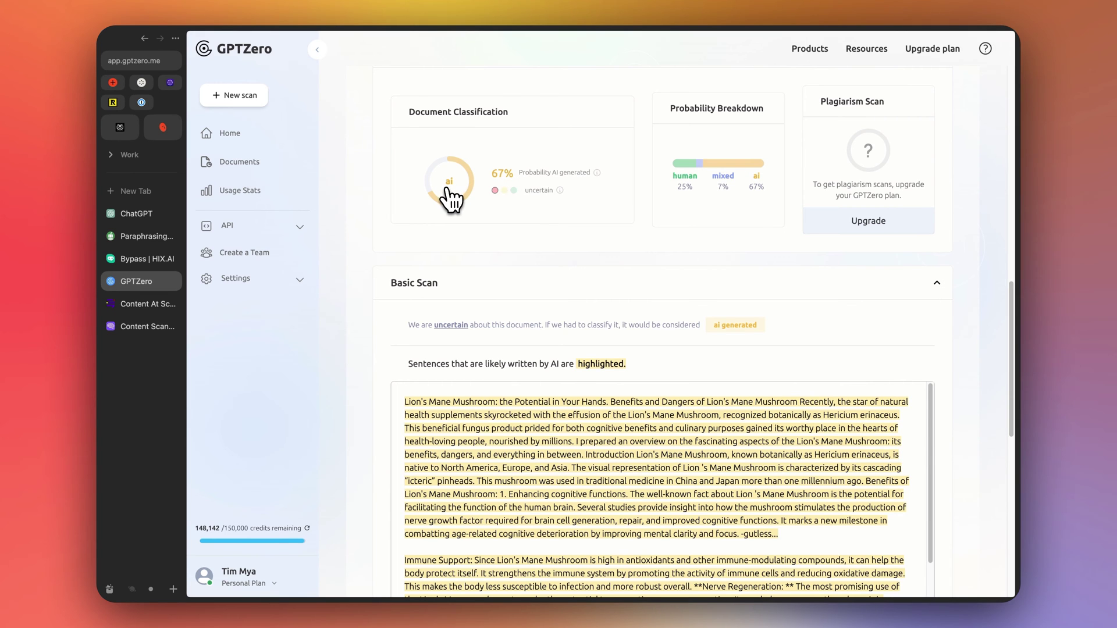
# Replace the old Content at Scale sample with the 519-word article and check it: 'Passes as human!'.
pyautogui.click(145, 304)
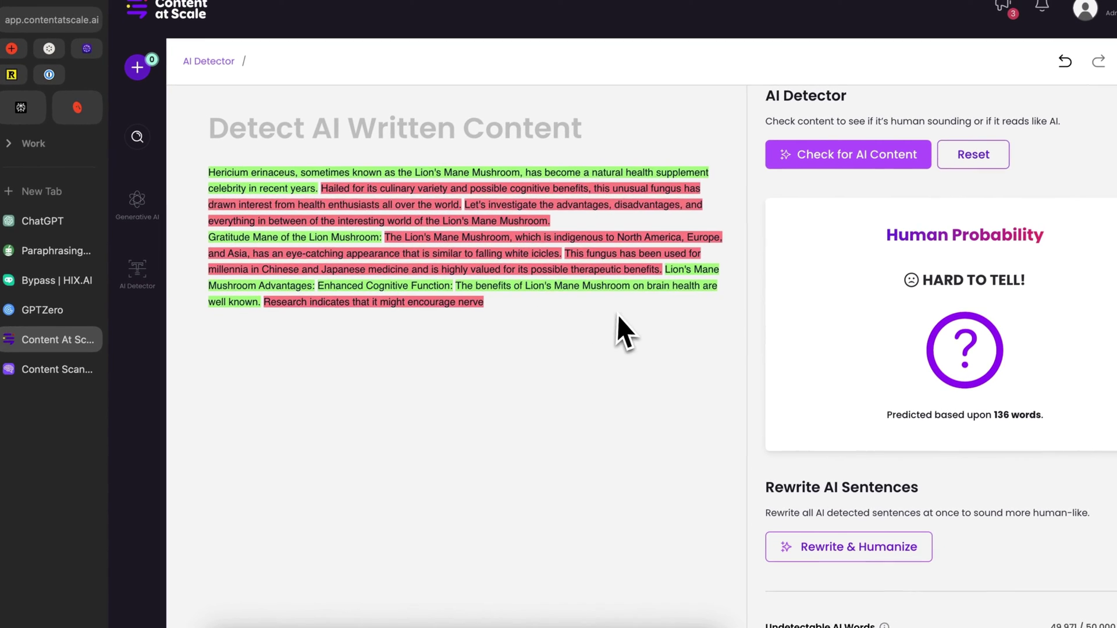
pyautogui.hotkey('ctrl', 'a')
pyautogui.press('BackSpace')
pyautogui.hotkey('ctrl', 'v')
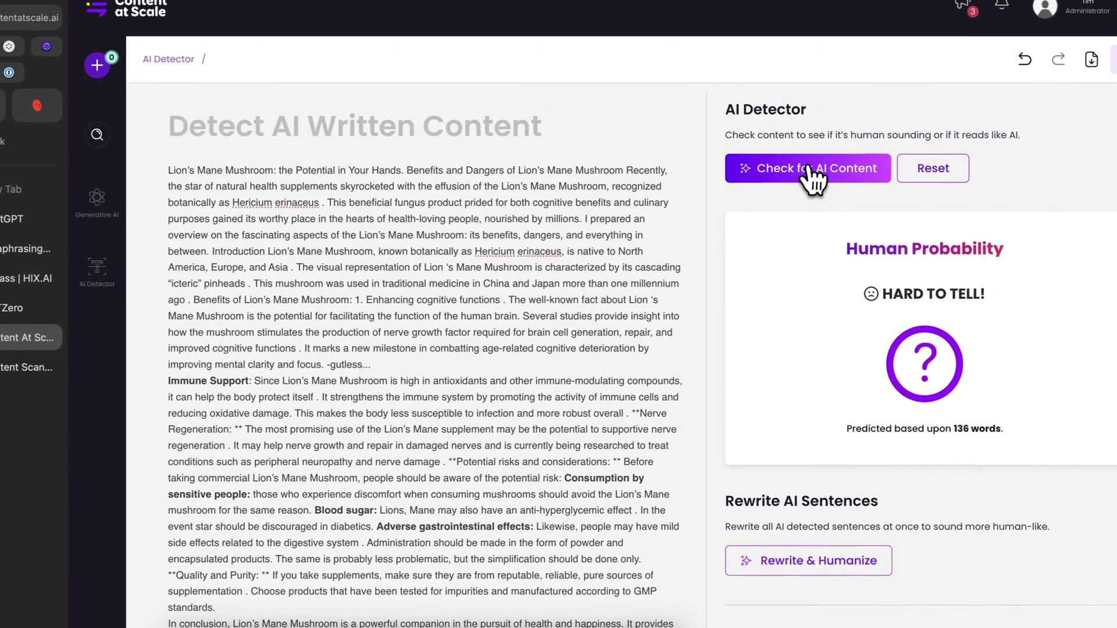
pyautogui.click(846, 175)
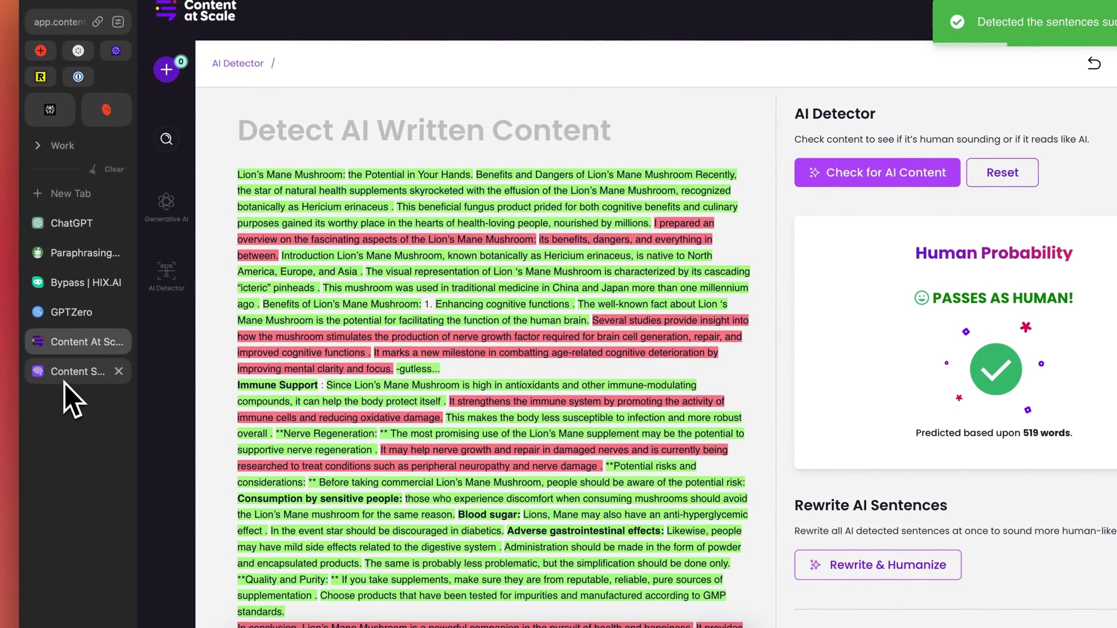
pyautogui.click(65, 381)
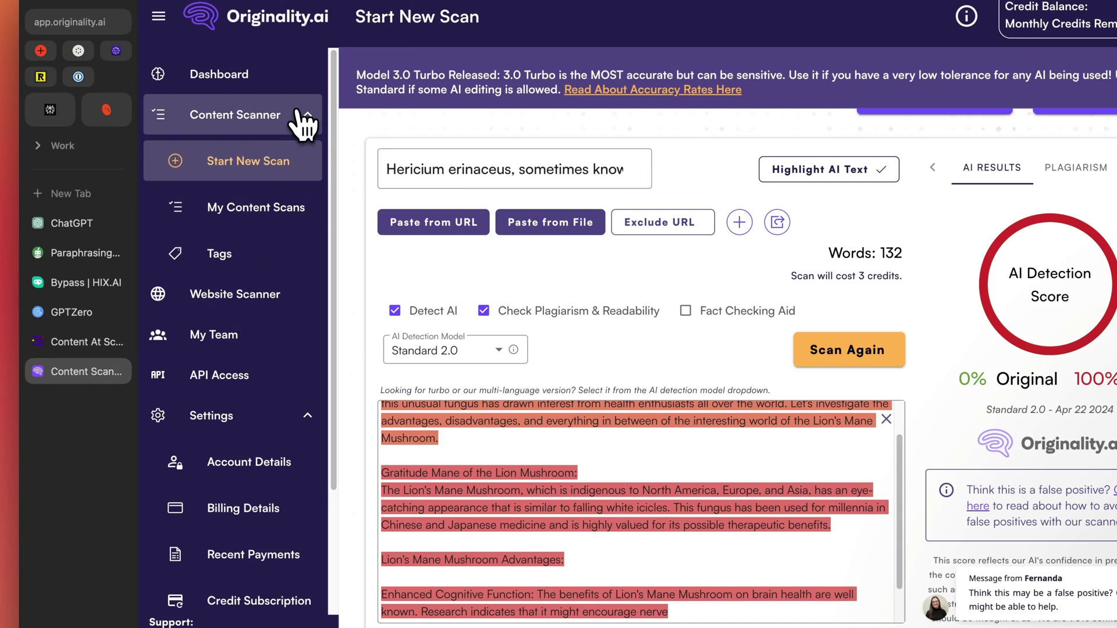
# Paste the article into a new Originality.ai Detect AI scan, scoring 51% original, 49% AI.
pyautogui.click(233, 90)
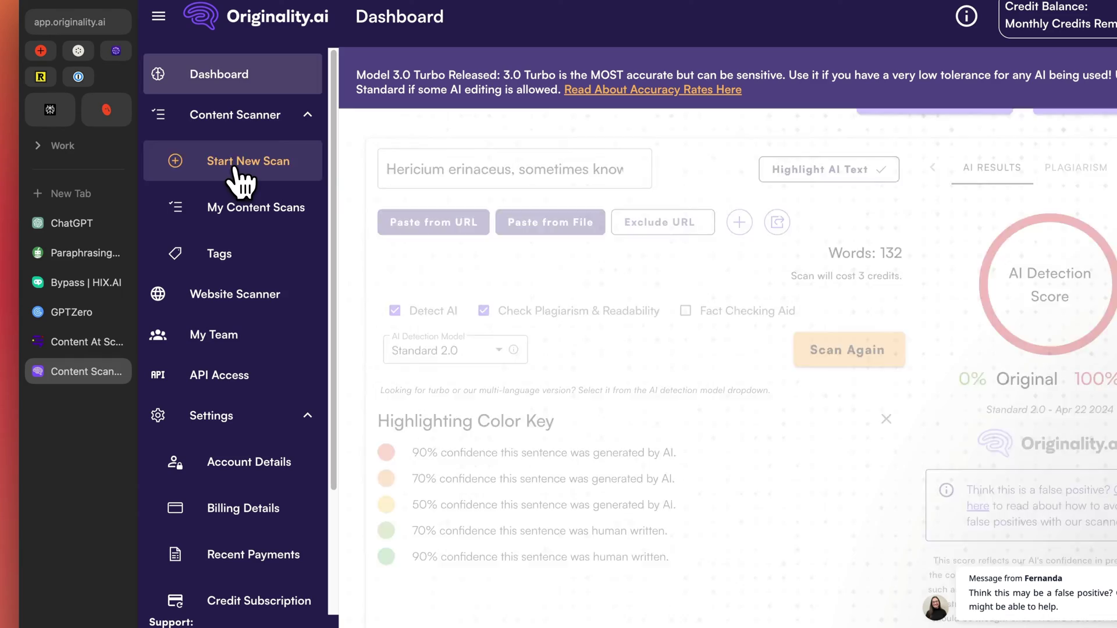
pyautogui.click(459, 291)
pyautogui.click(379, 382)
pyautogui.hotkey('ctrl', 'v')
pyautogui.click(840, 317)
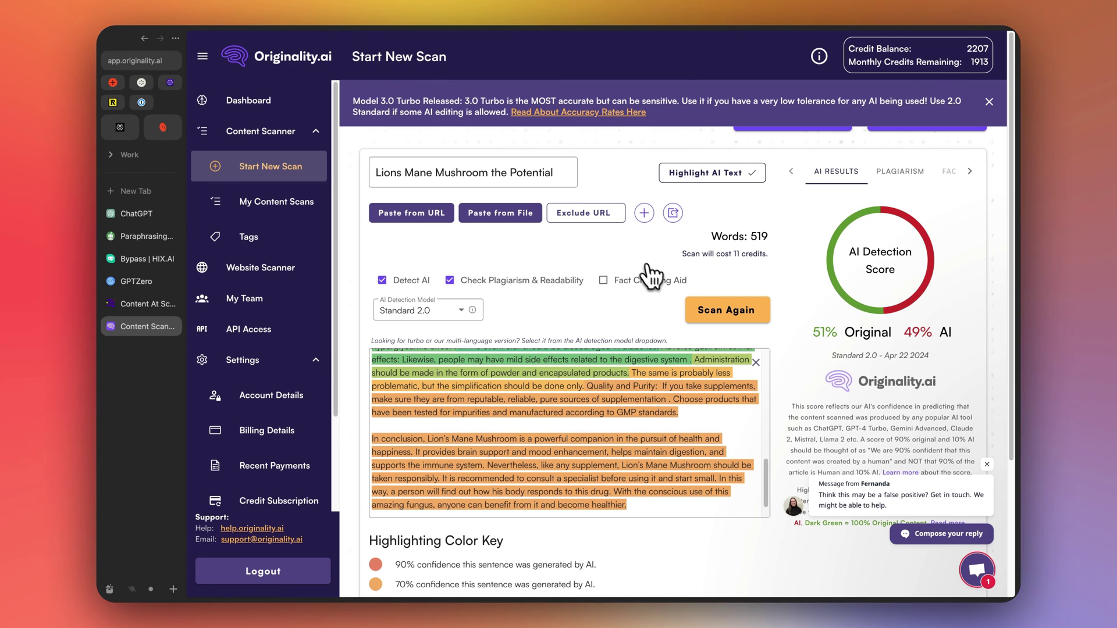
pyautogui.scroll(-2, 512, 384)
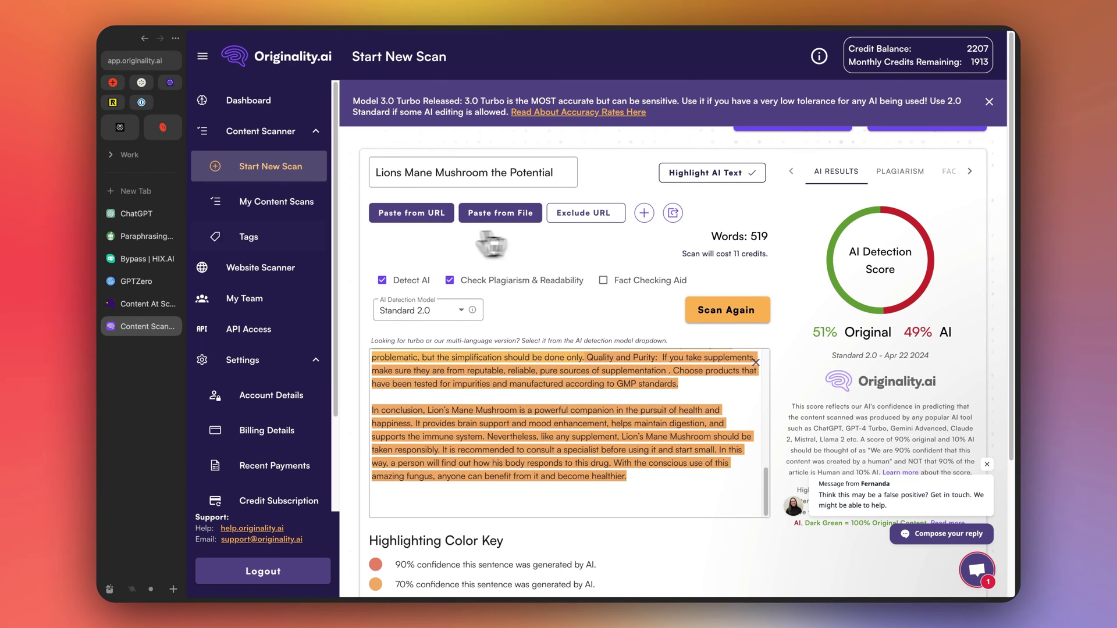
# Replace the HIX Bypass input with the copied output and humanize it into a 543-word version.
pyautogui.click(143, 256)
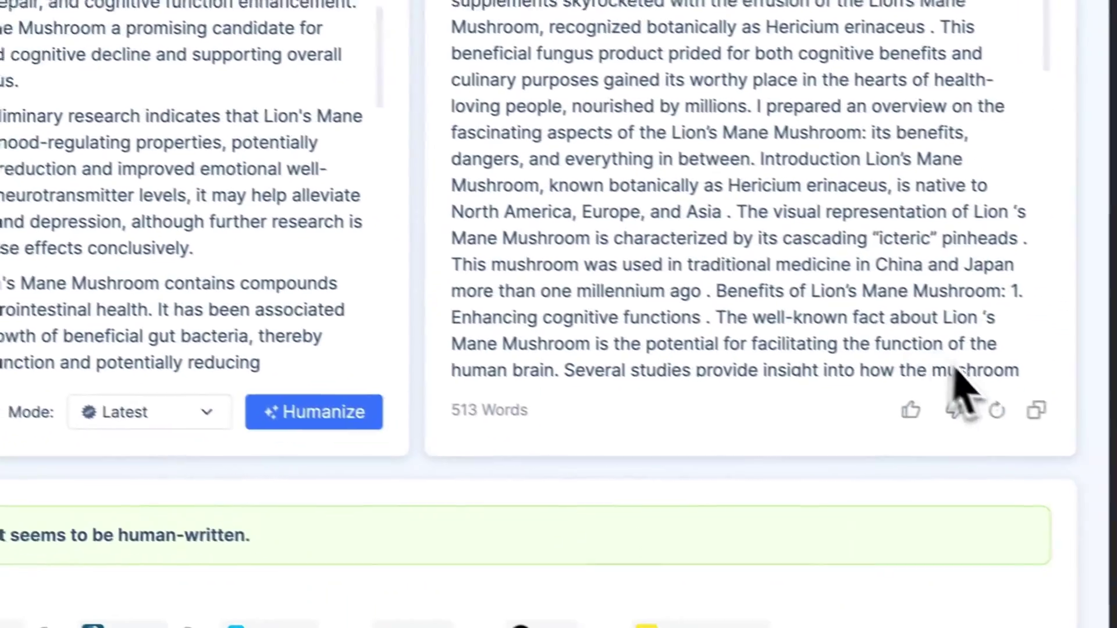
pyautogui.click(1036, 410)
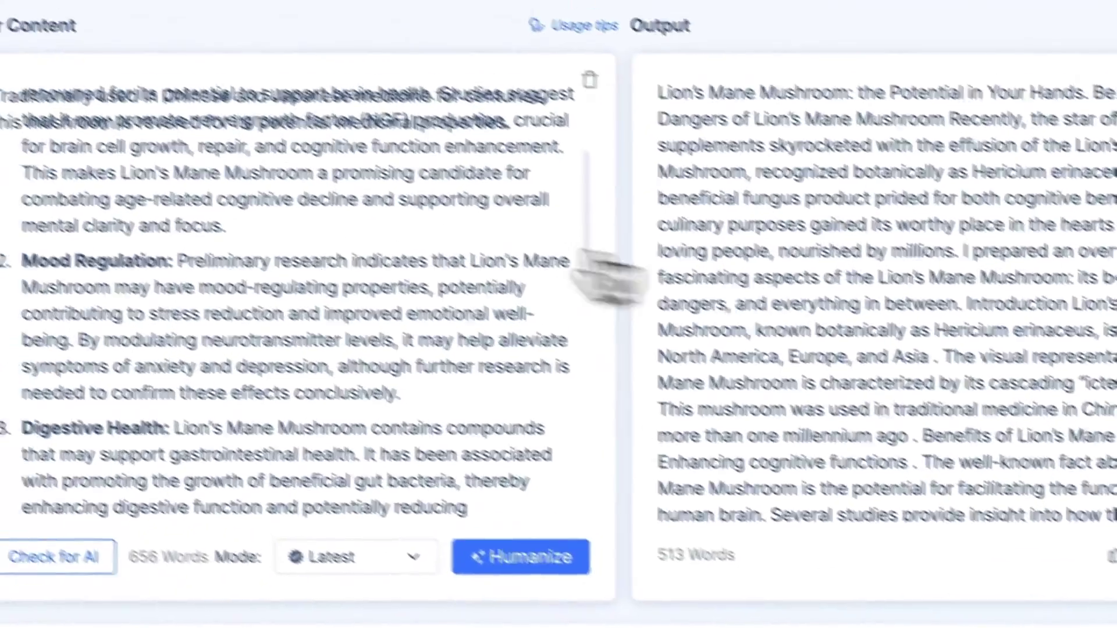
pyautogui.scroll(5, 181, 349)
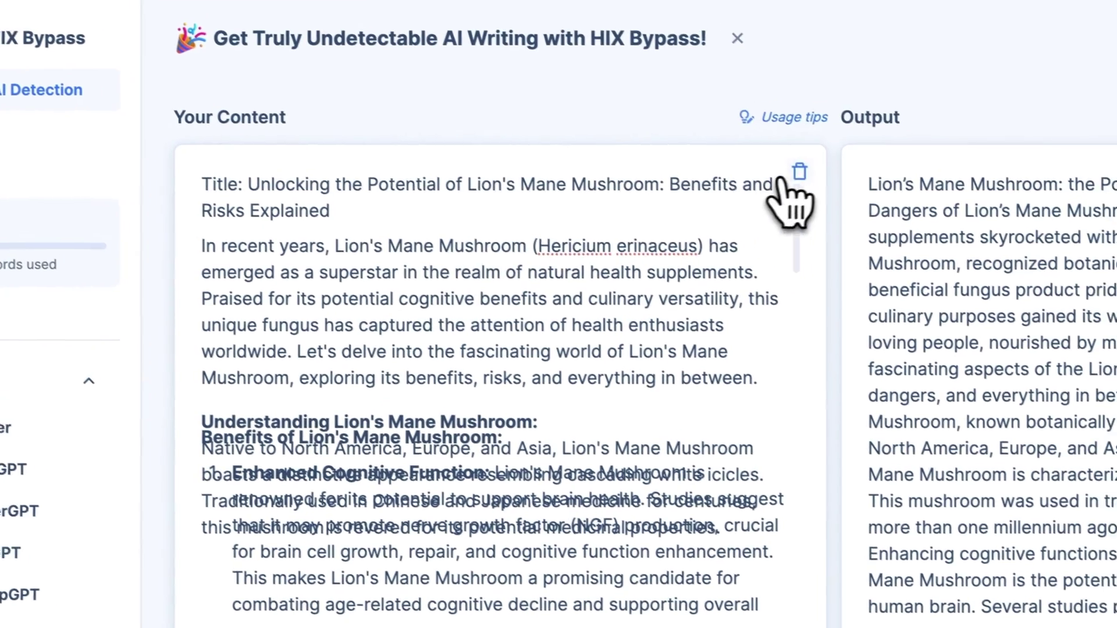
pyautogui.click(797, 173)
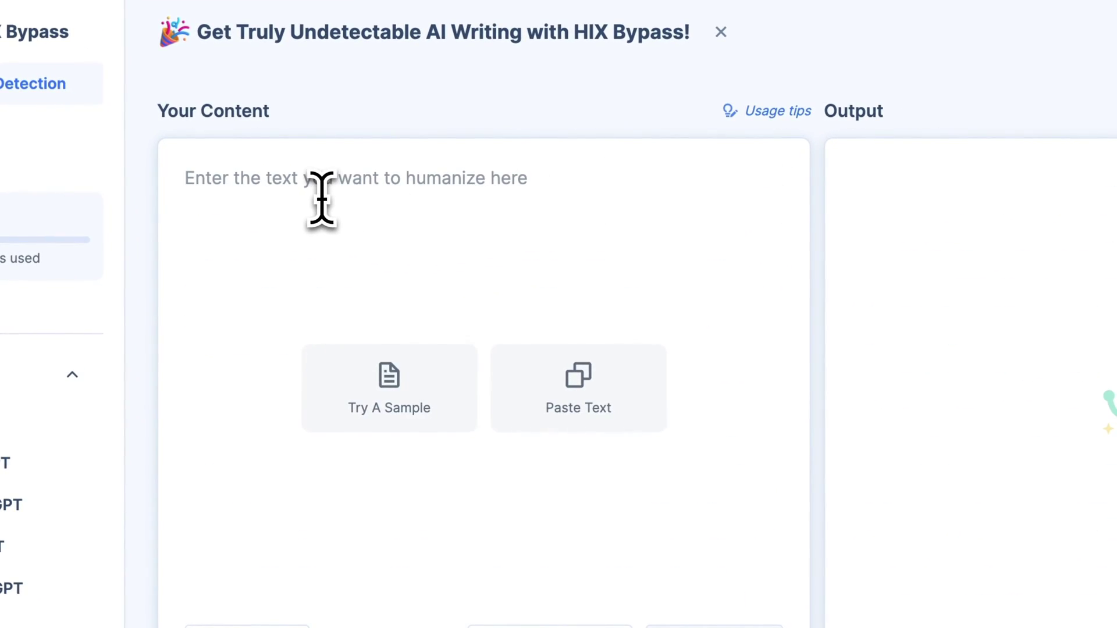
pyautogui.hotkey('ctrl', 'v')
pyautogui.click(698, 627)
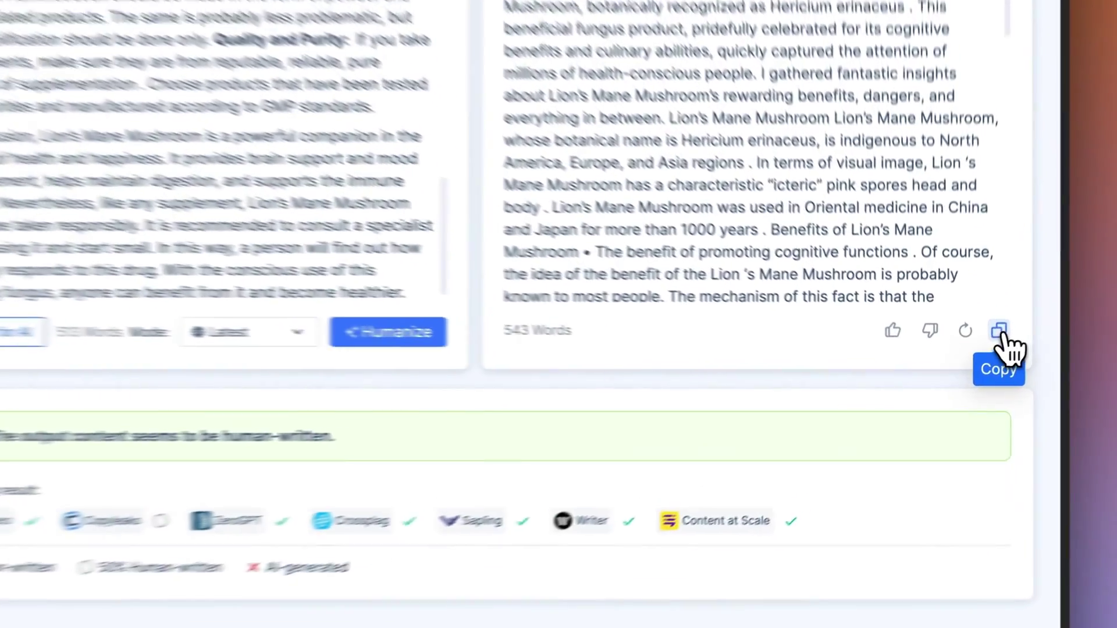
# Copy the re-humanized HIX text and scan it again in Originality.ai: 81% original, 19% AI.
pyautogui.click(980, 356)
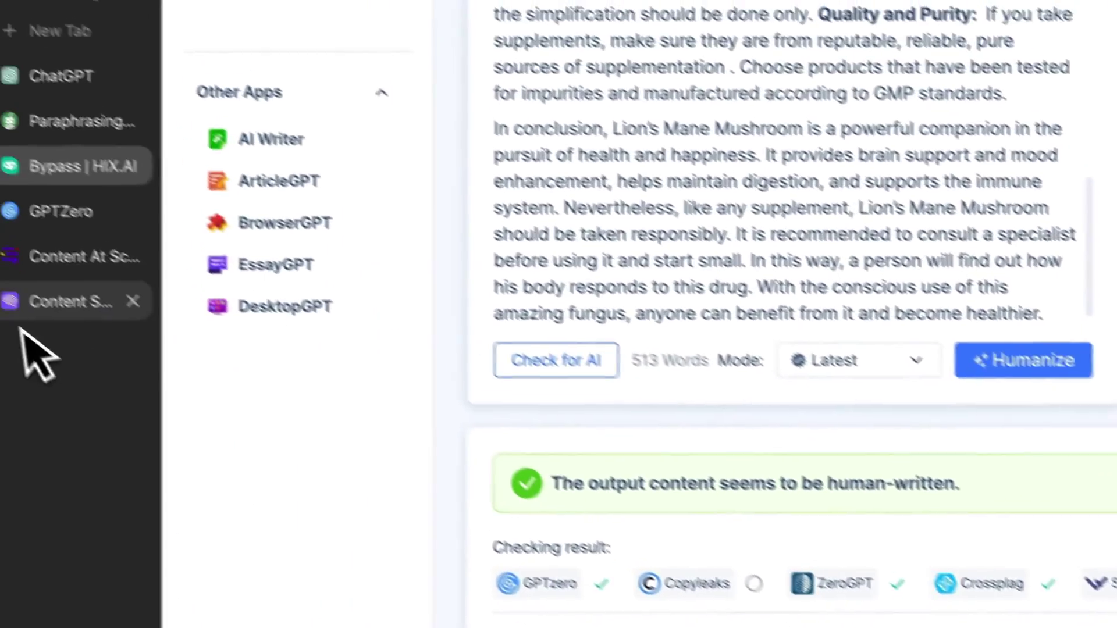
pyautogui.click(76, 299)
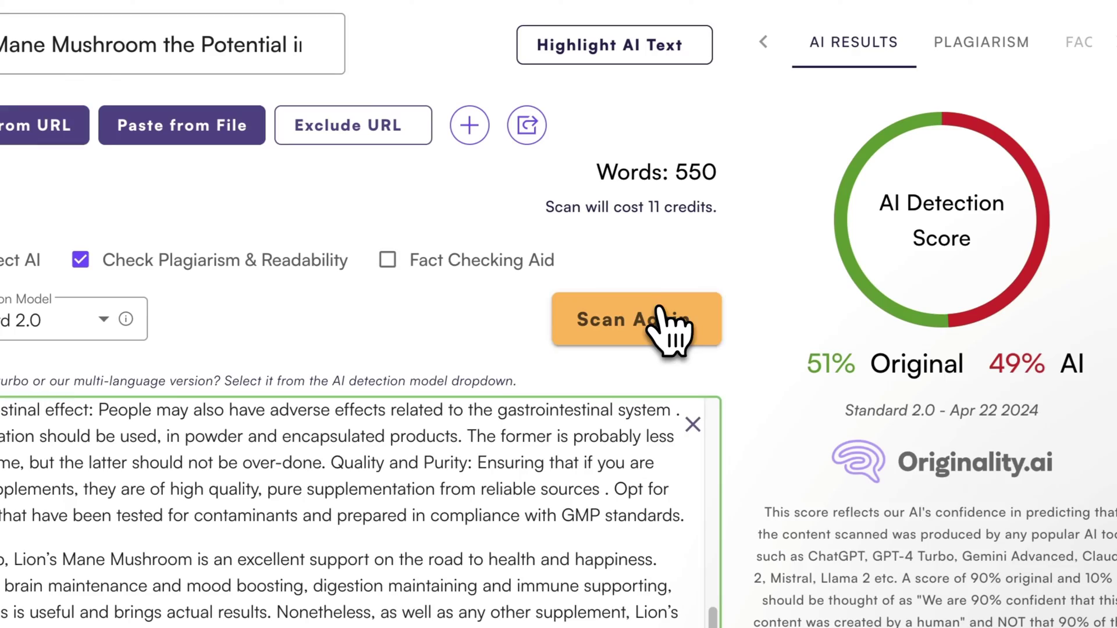
pyautogui.click(688, 327)
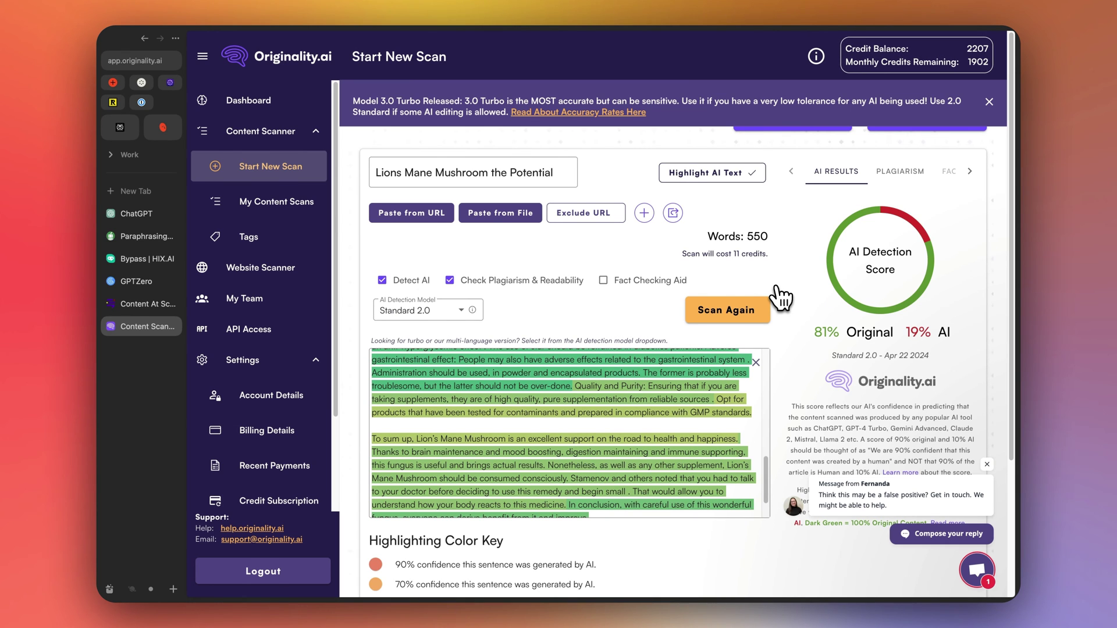
pyautogui.scroll(10, 651, 411)
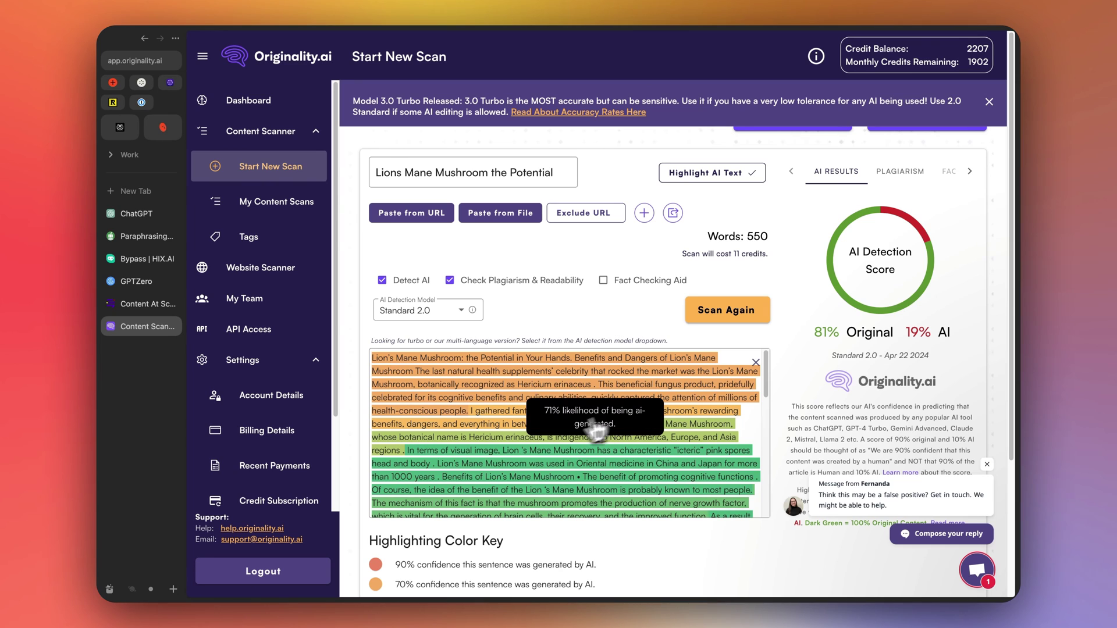
pyautogui.scroll(-5, 440, 451)
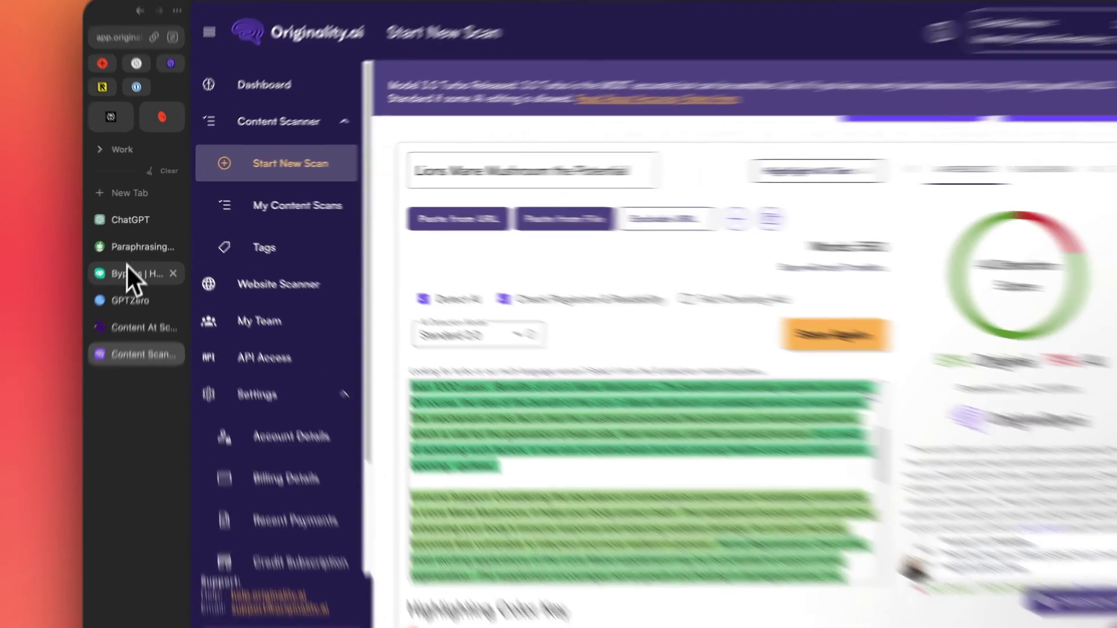
pyautogui.click(135, 262)
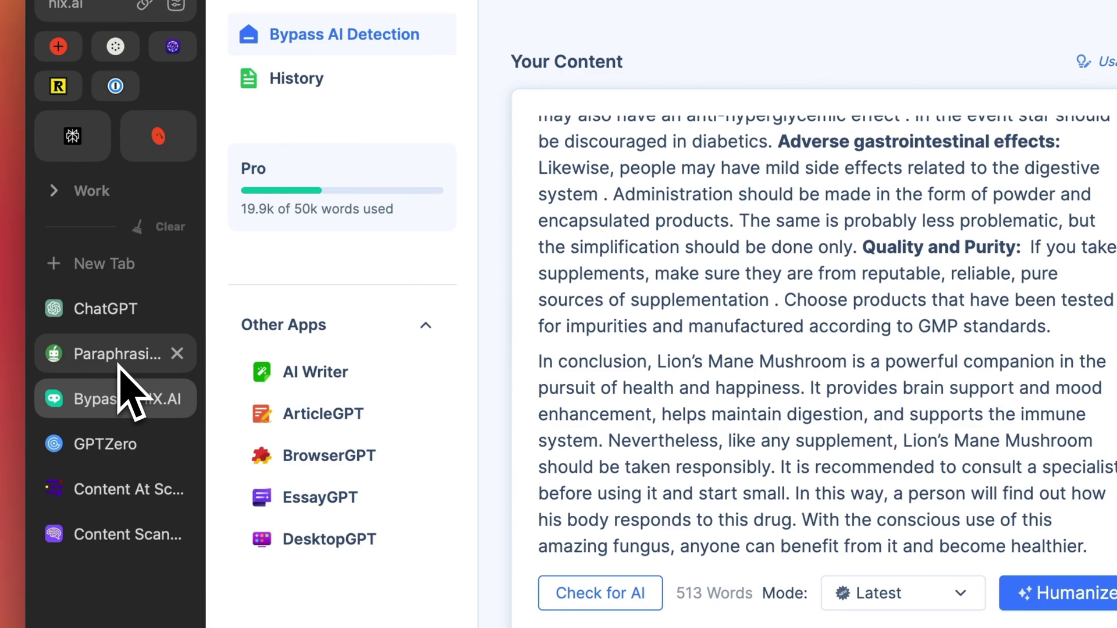
pyautogui.click(119, 353)
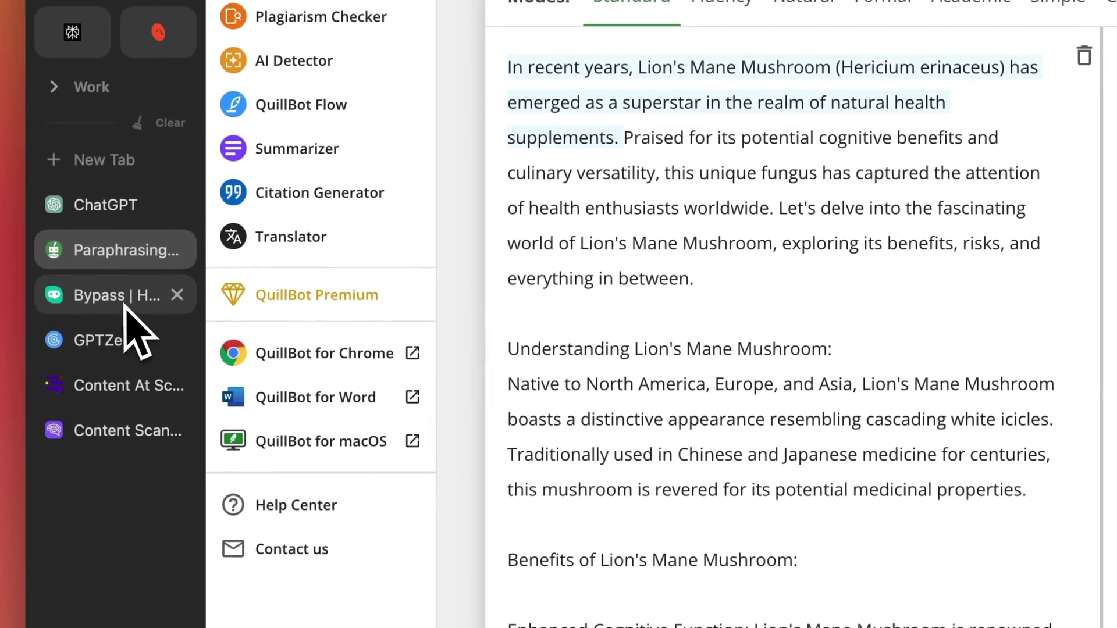
pyautogui.click(125, 291)
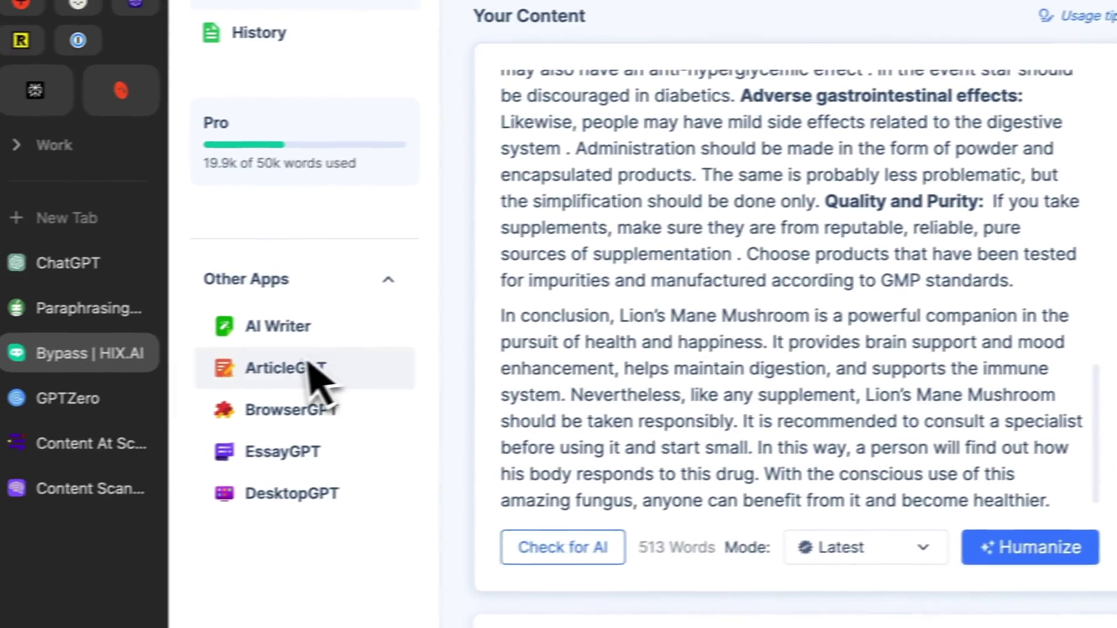